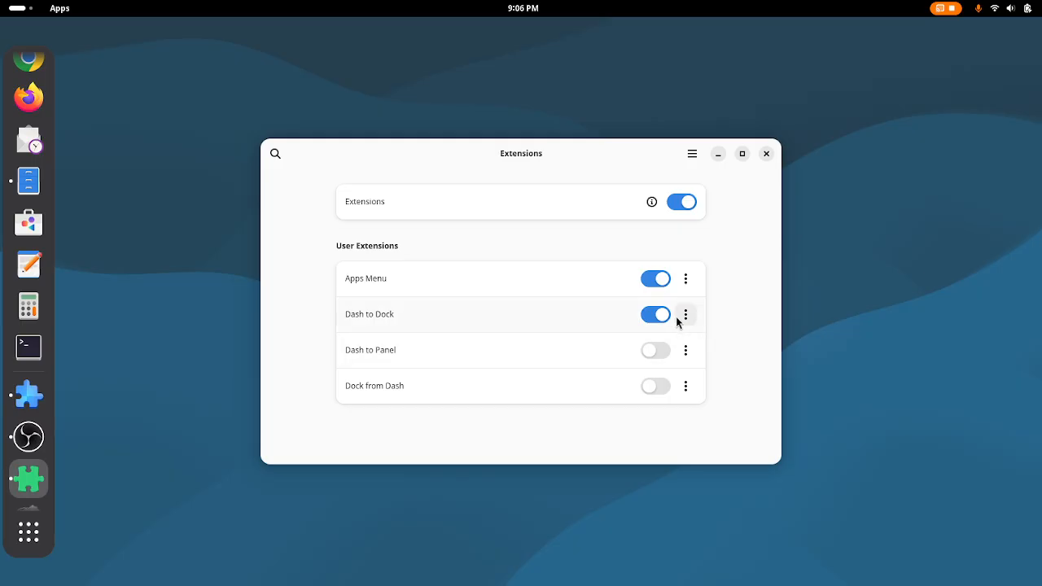
- Turn off the Dash to Dock and Apps Menu extensions, and minimize the Extensions window
click(661, 316)
click(659, 285)
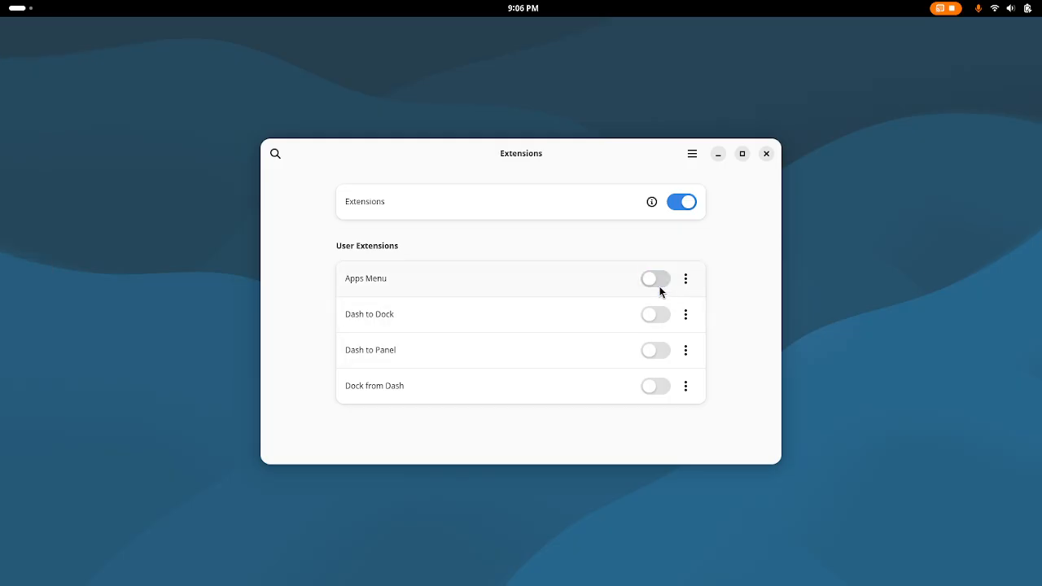
click(717, 154)
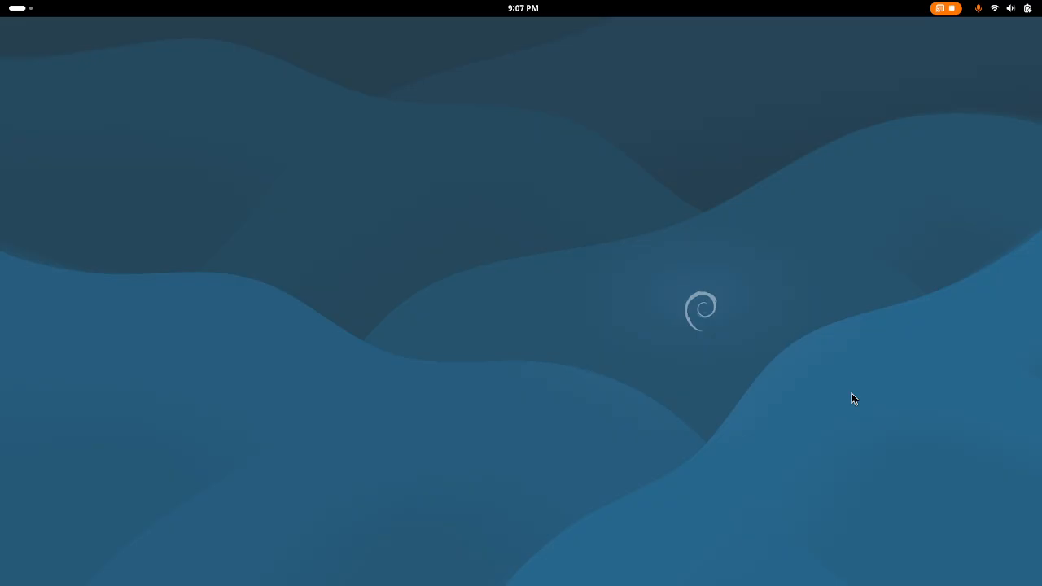
- Look through all pages of the application grid in the Activities overview, and return to the desktop
key(super)
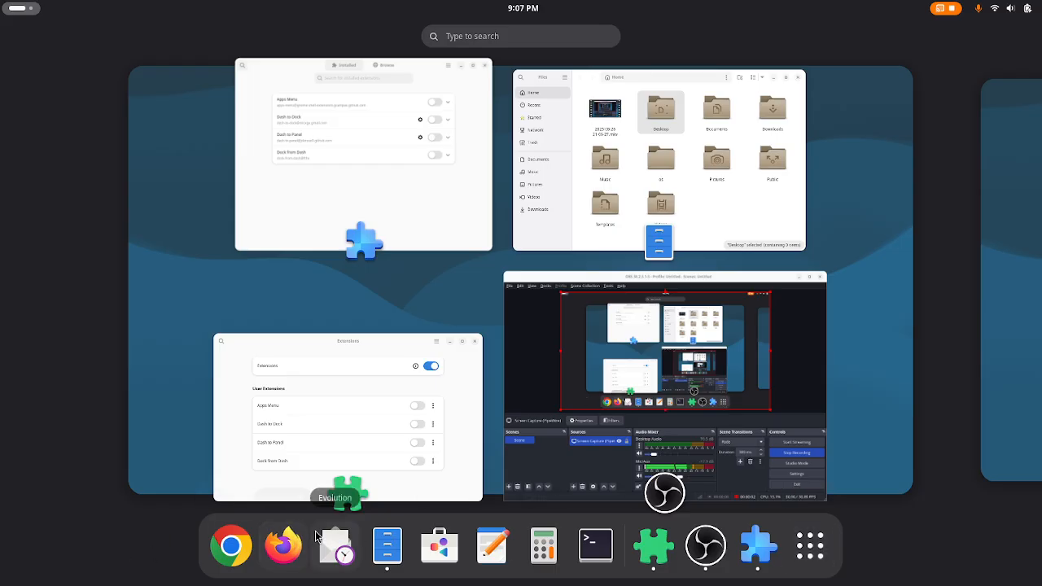
click(825, 551)
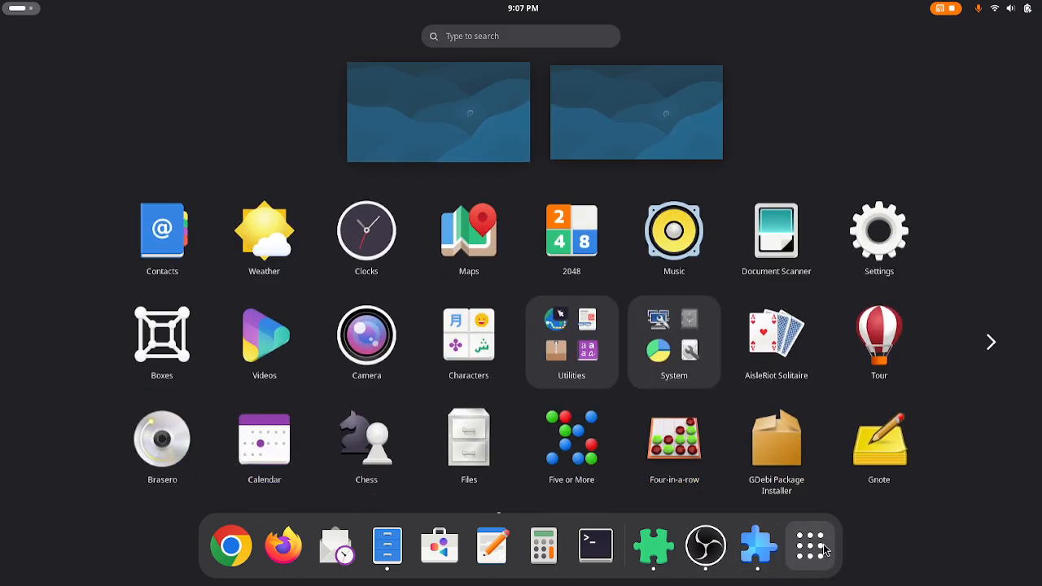
click(993, 326)
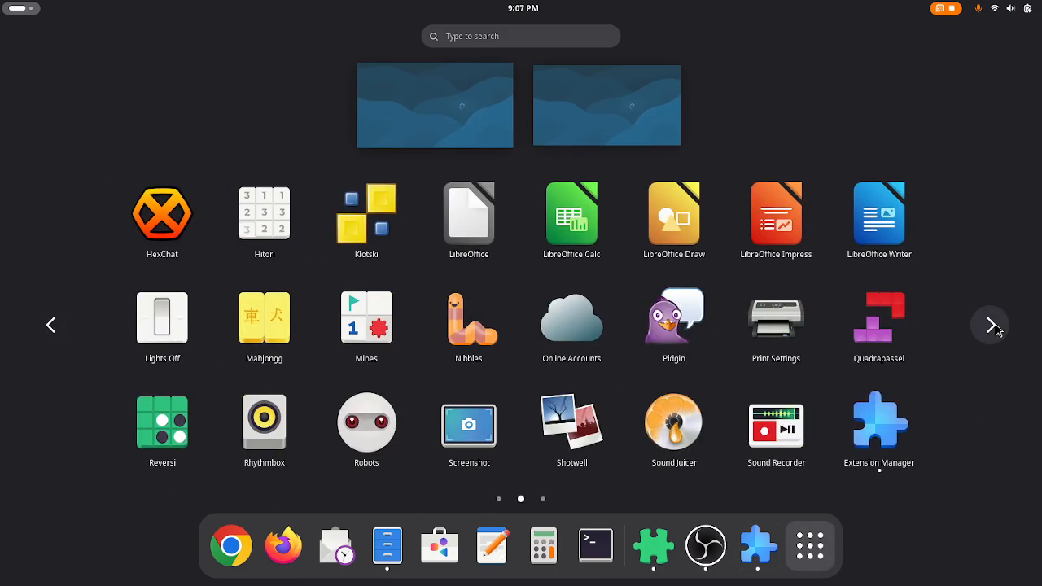
click(995, 328)
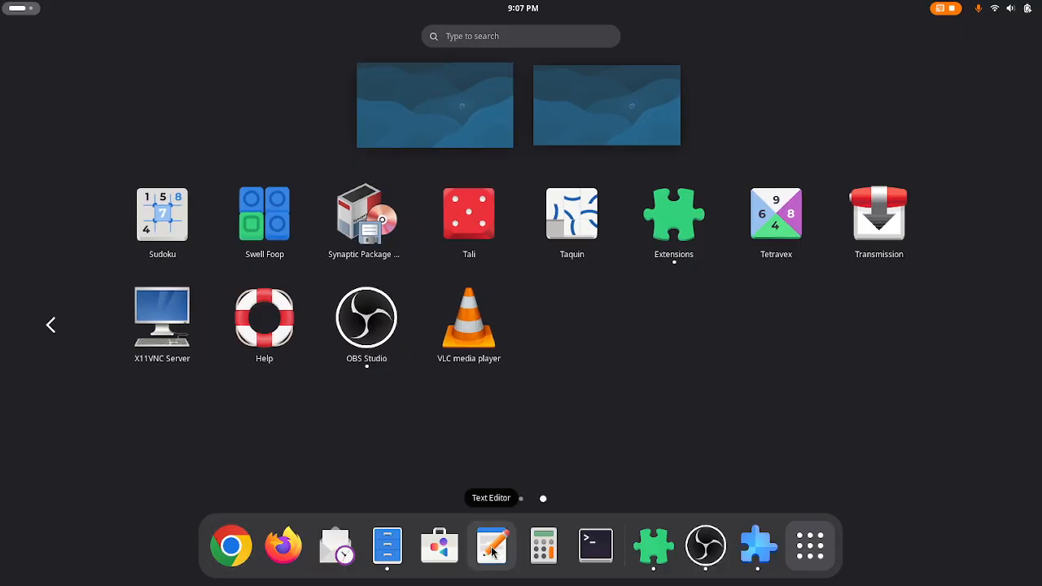
click(832, 558)
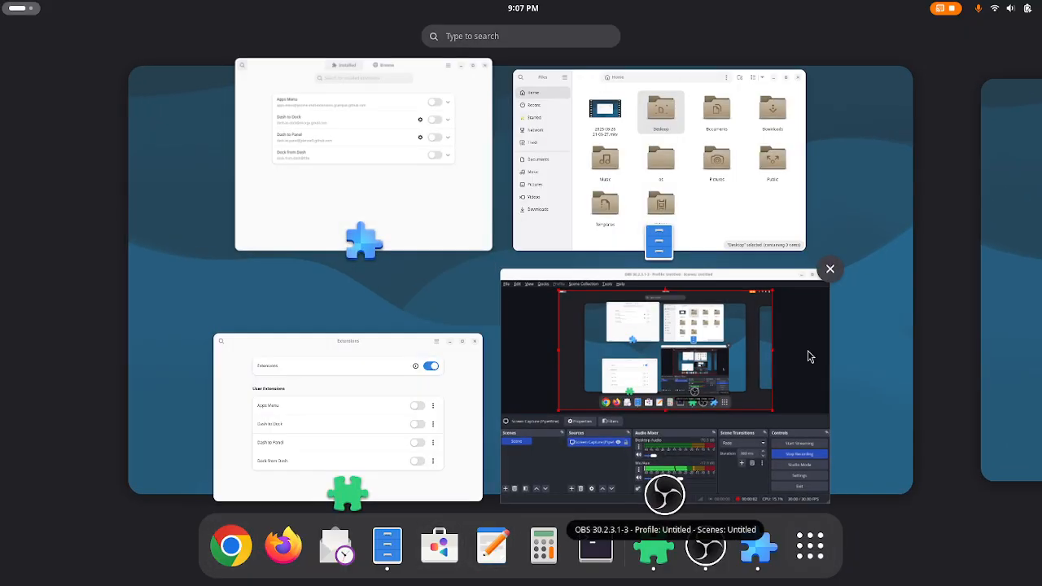
click(908, 311)
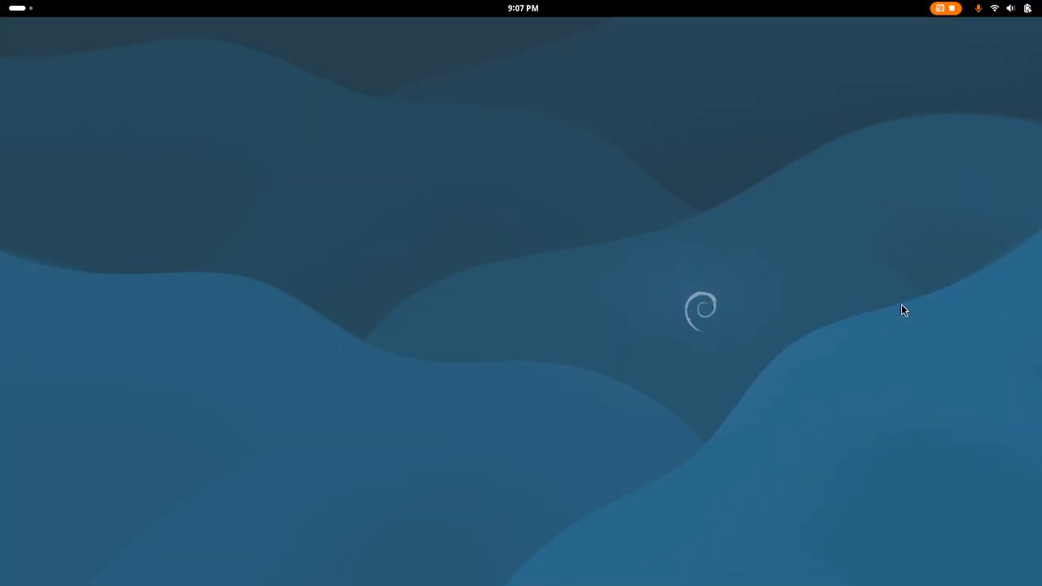
- View the open windows in the Activities overview from the workspace indicator, and return to the empty desktop
click(19, 9)
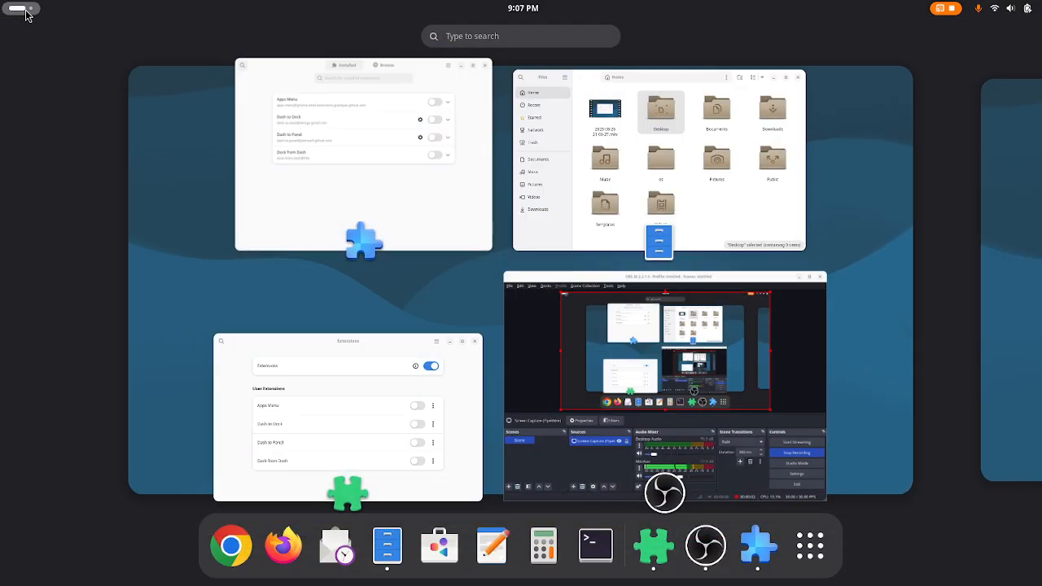
click(27, 14)
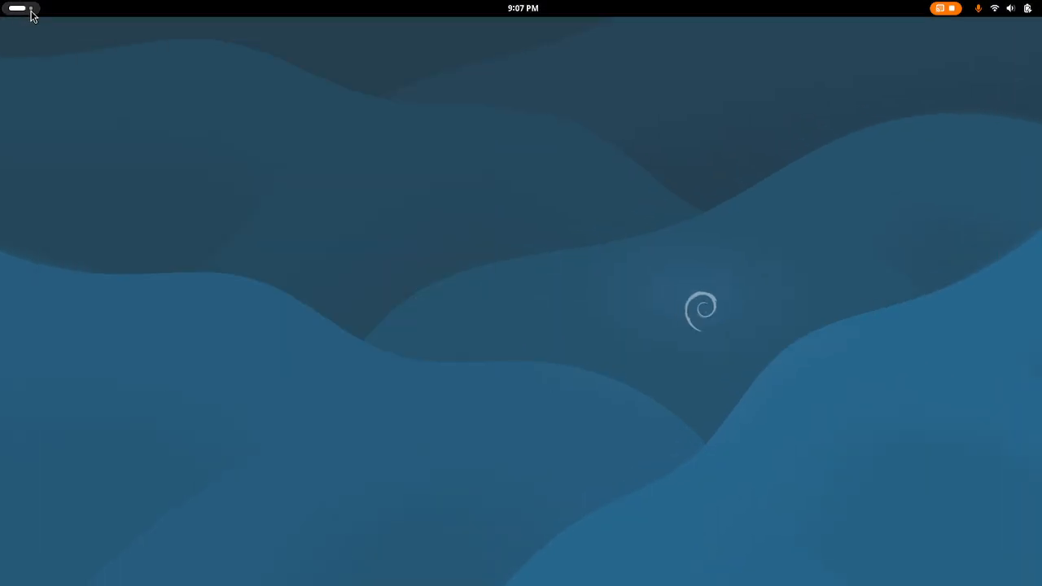
click(20, 10)
click(22, 10)
click(22, 10)
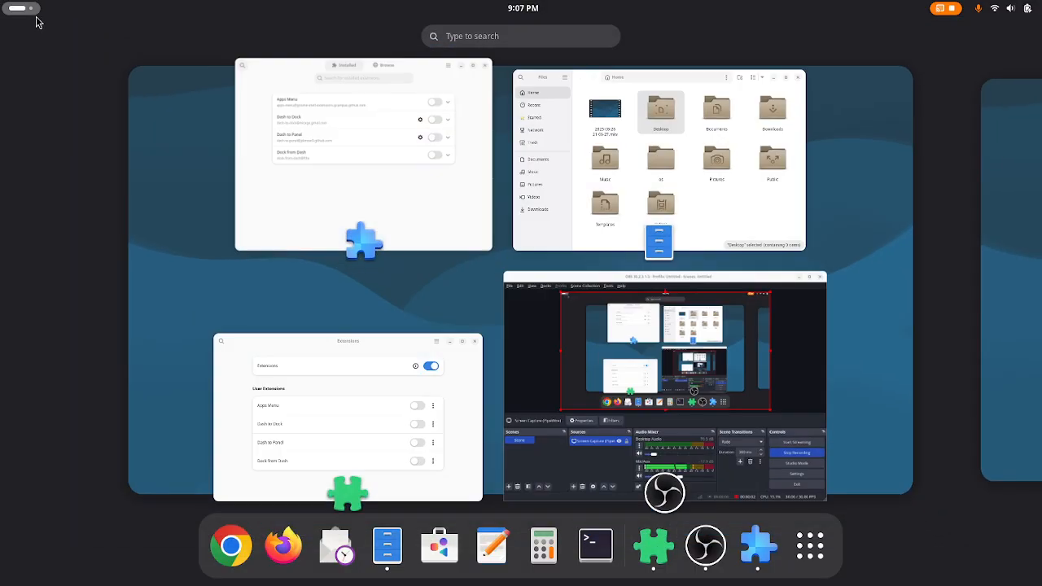
click(28, 11)
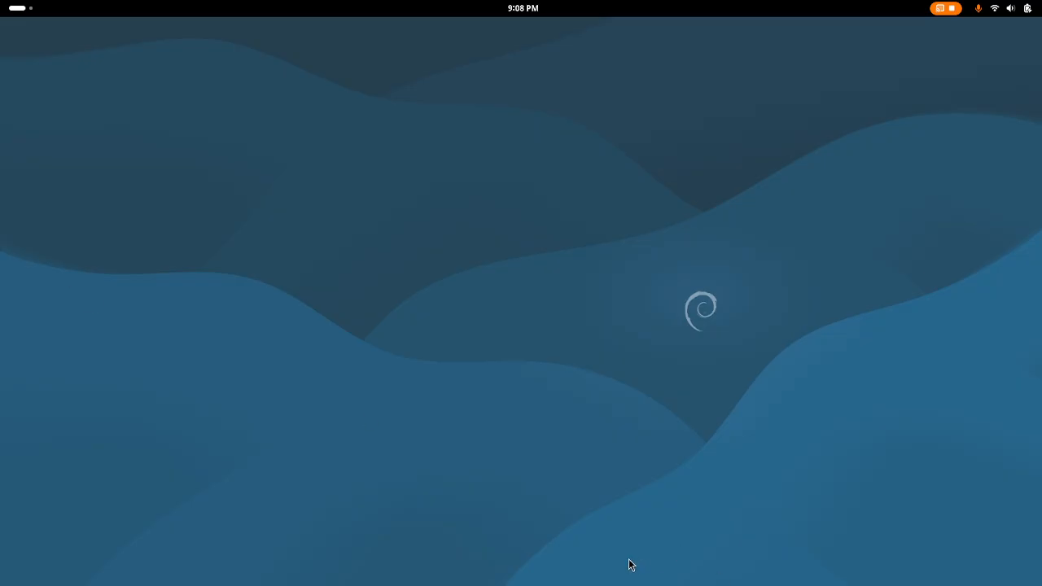
- Bring up the Extension Manager and Extensions windows, and turn on the Apps Menu extension
key(super)
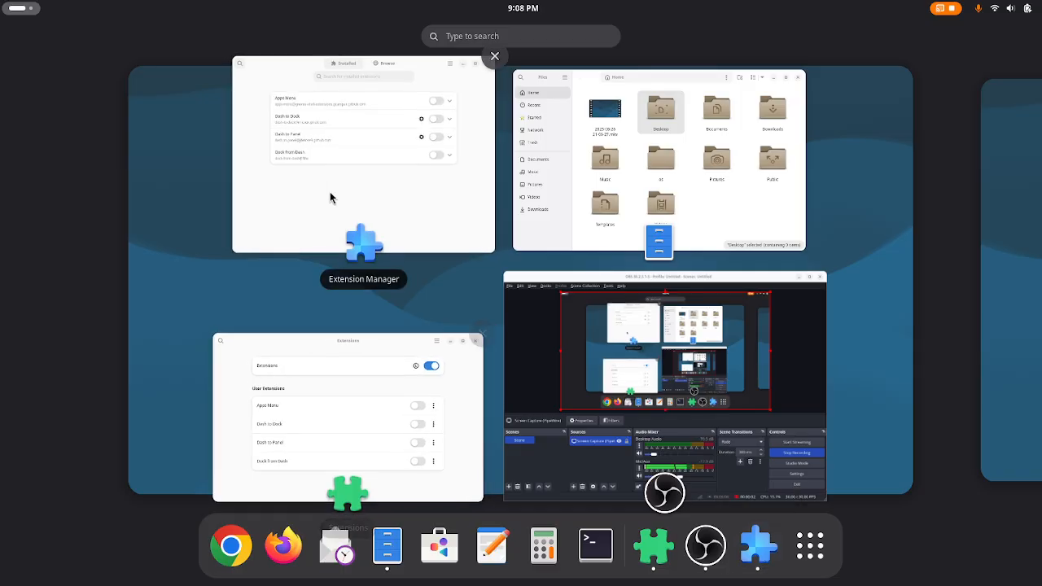
click(302, 192)
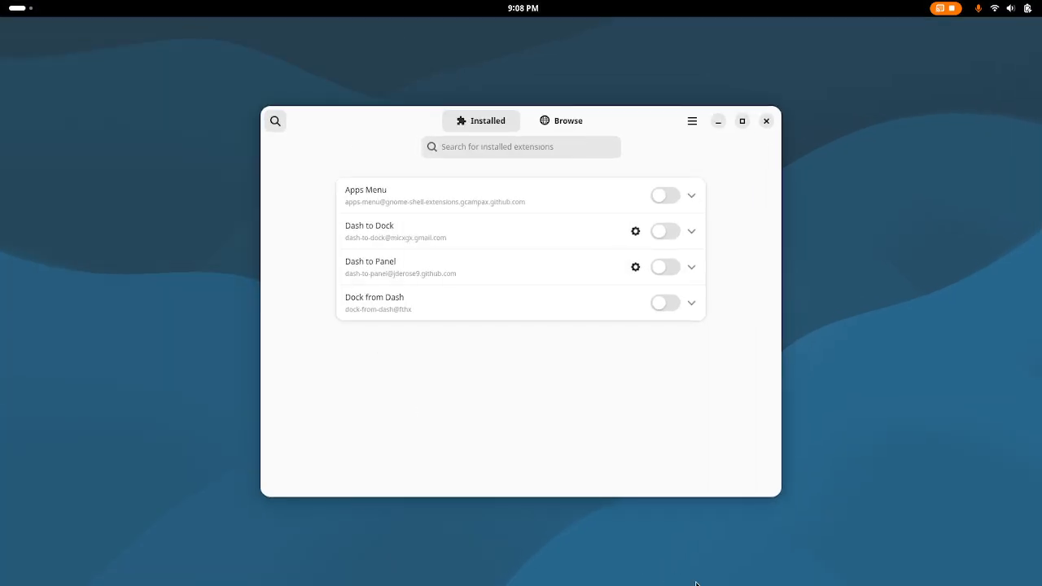
click(16, 9)
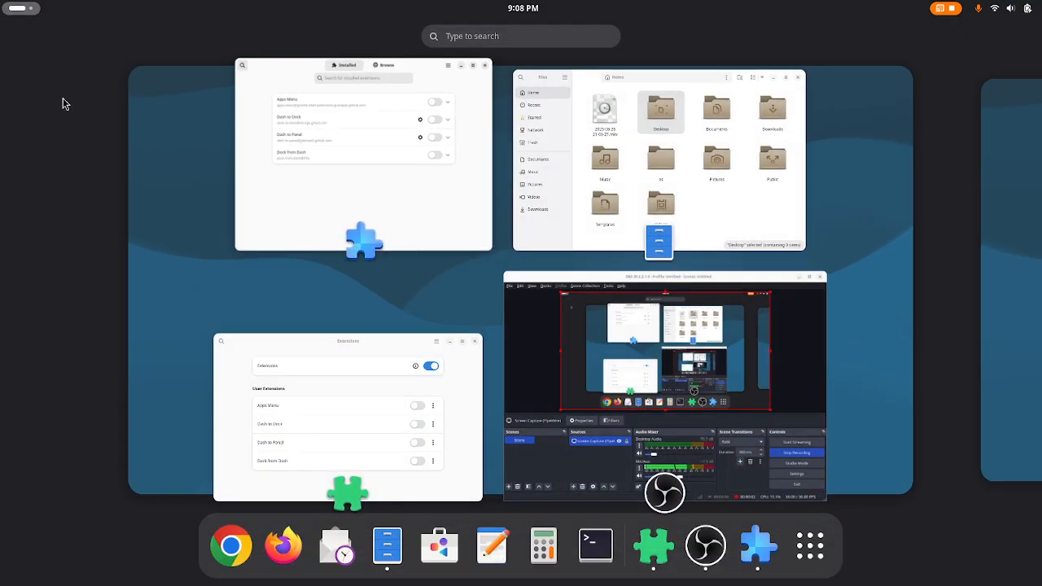
click(322, 487)
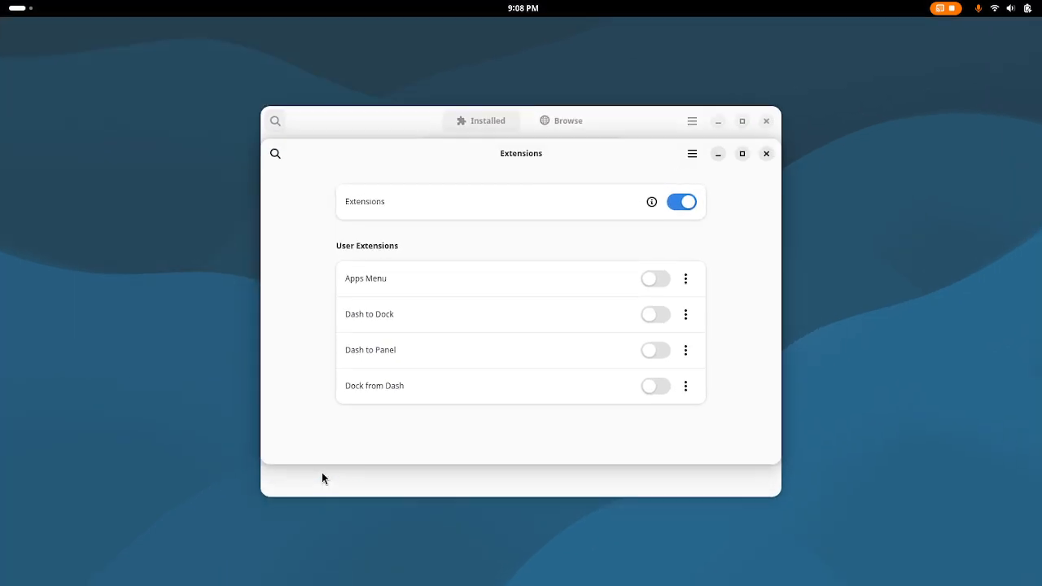
click(656, 279)
- Switch to Extension Manager and search the online extensions for "menu"
click(352, 128)
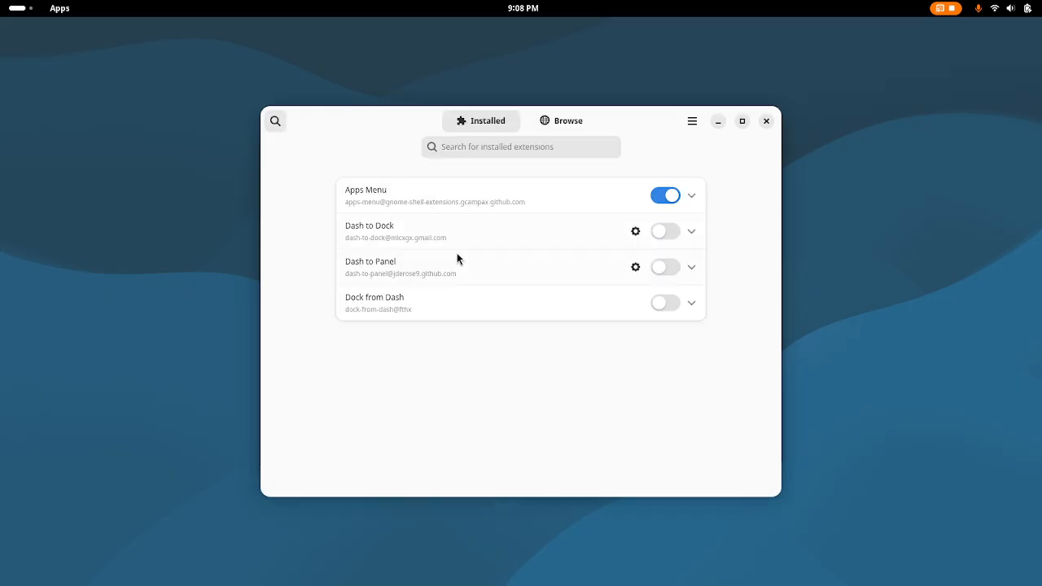
click(277, 121)
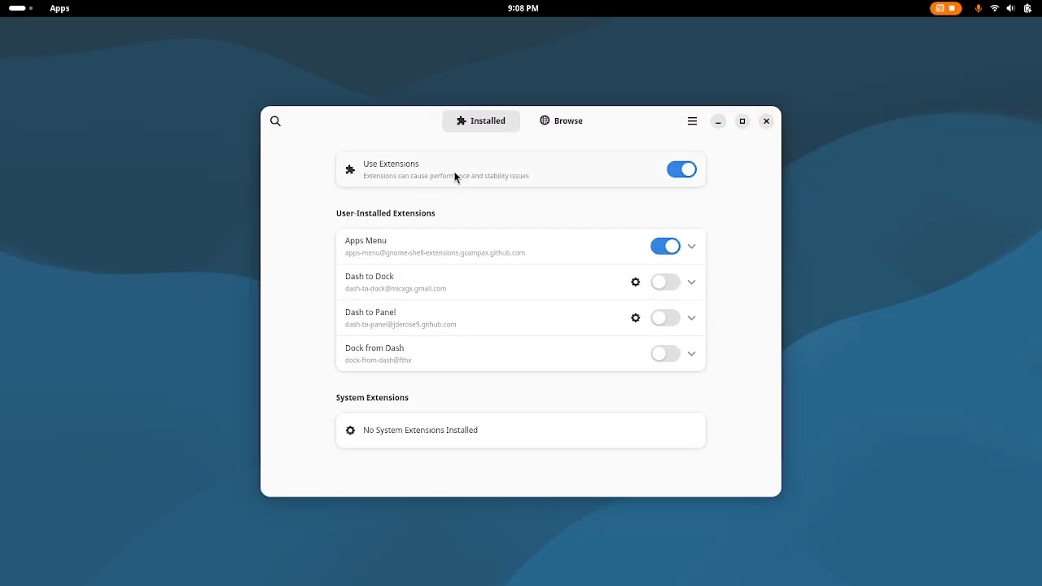
click(564, 122)
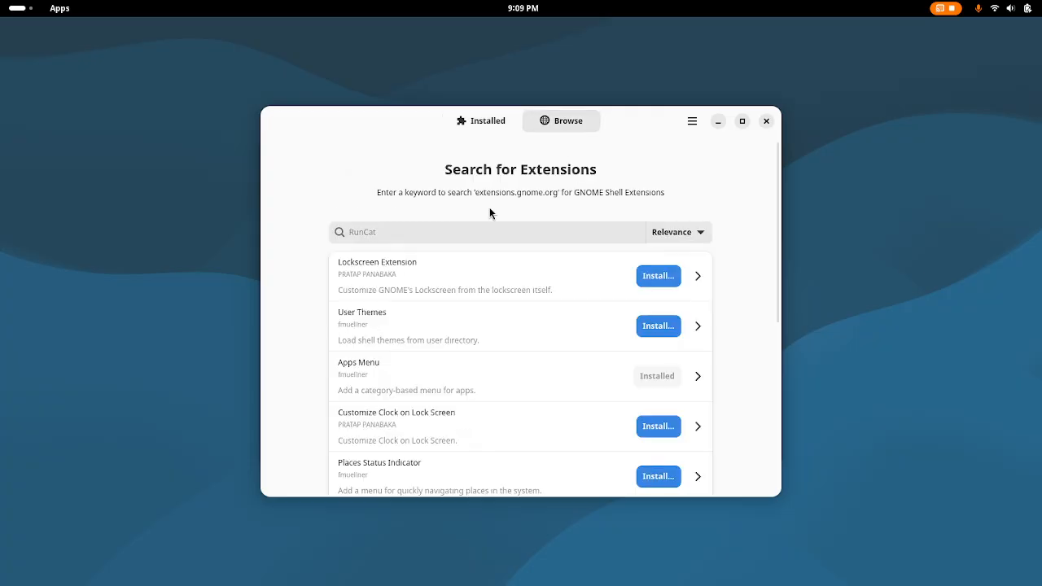
click(419, 229)
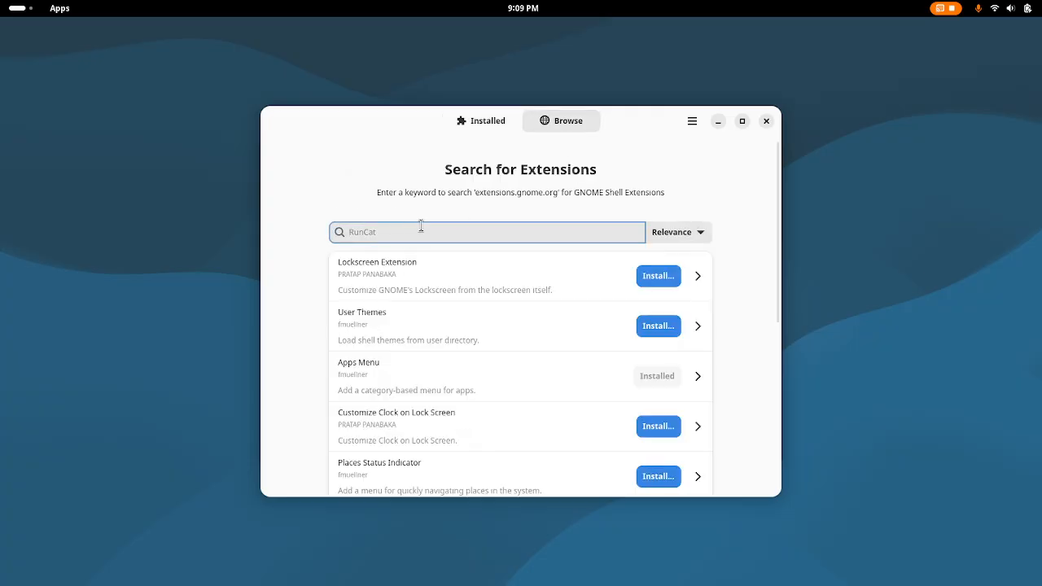
text(menu)
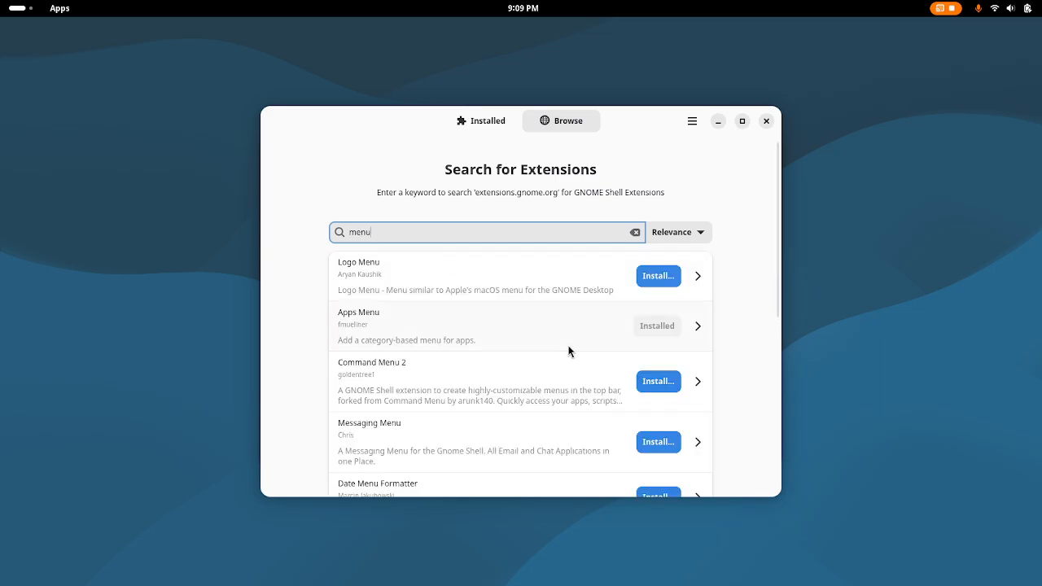
- View the details of the Logo Menu extension, and return to the list of installed extensions
click(361, 279)
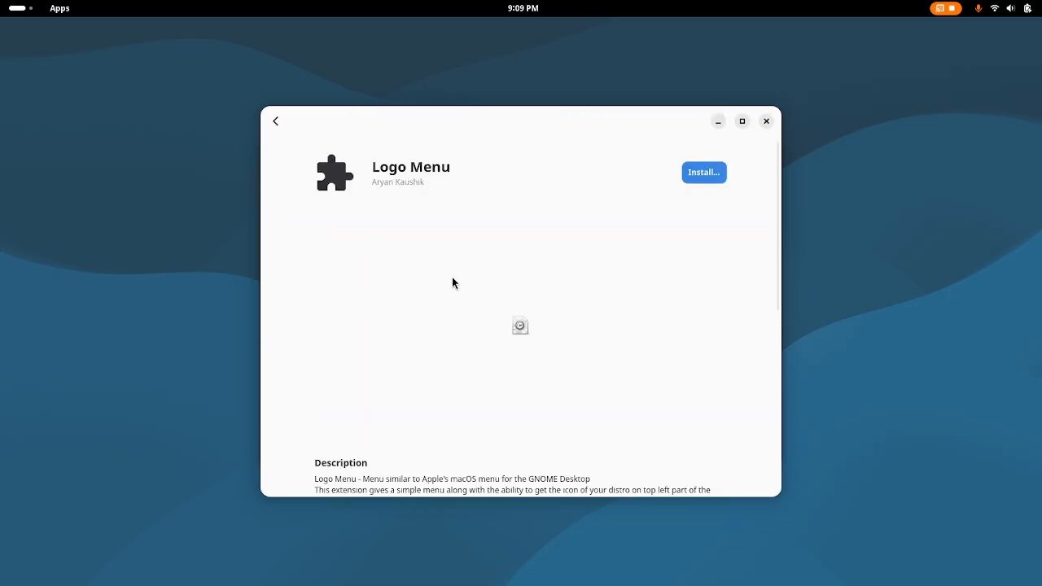
click(277, 122)
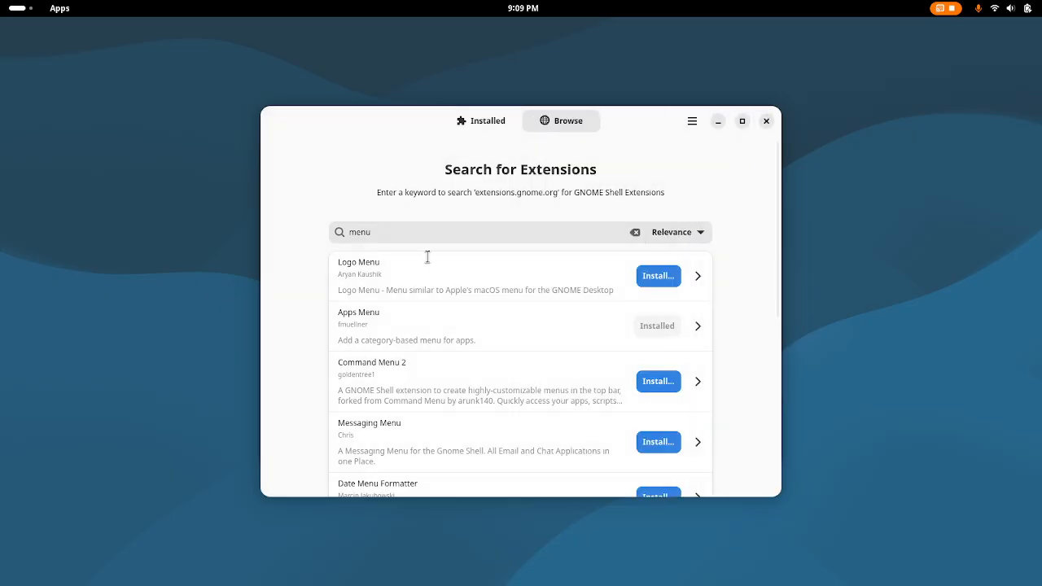
click(499, 122)
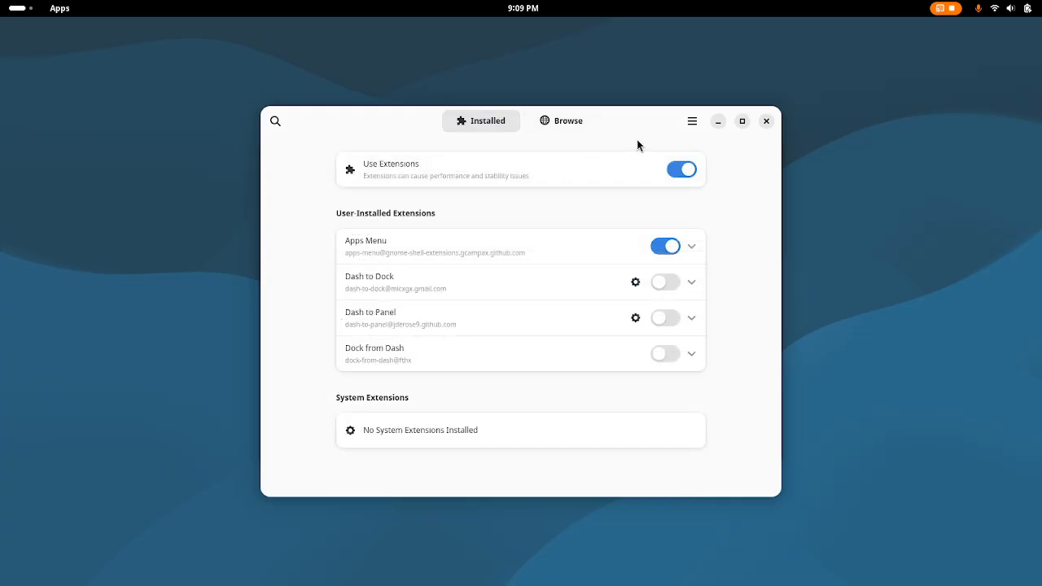
- View the Apps menu briefly and close it, and bring the Extensions window to the front
click(59, 9)
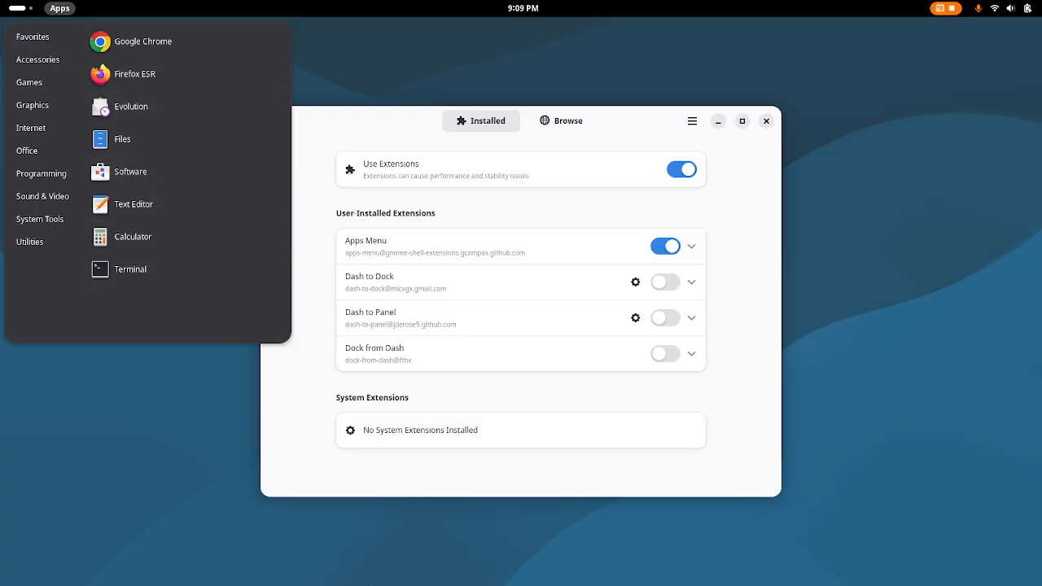
click(368, 8)
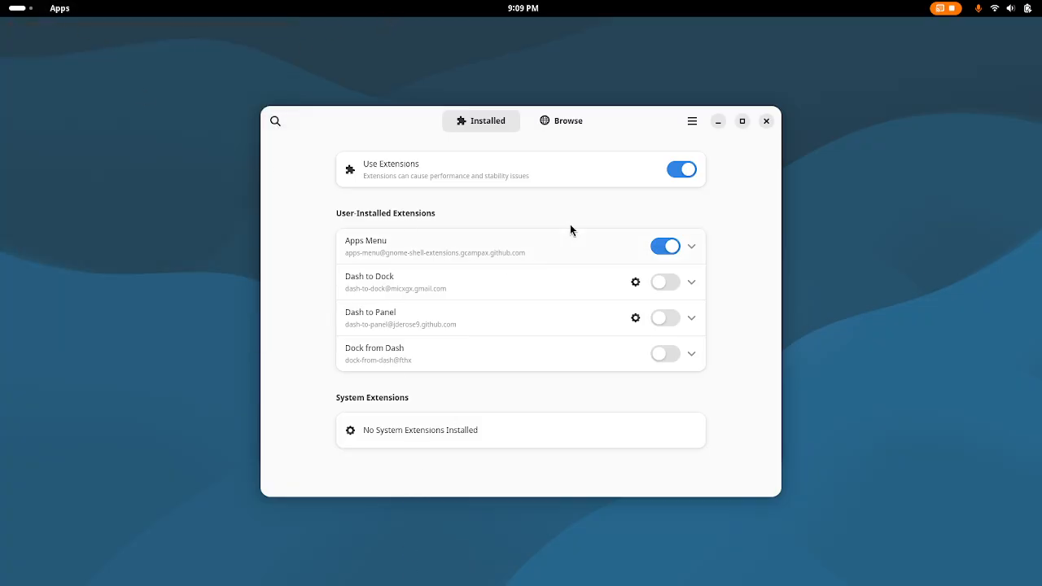
click(13, 12)
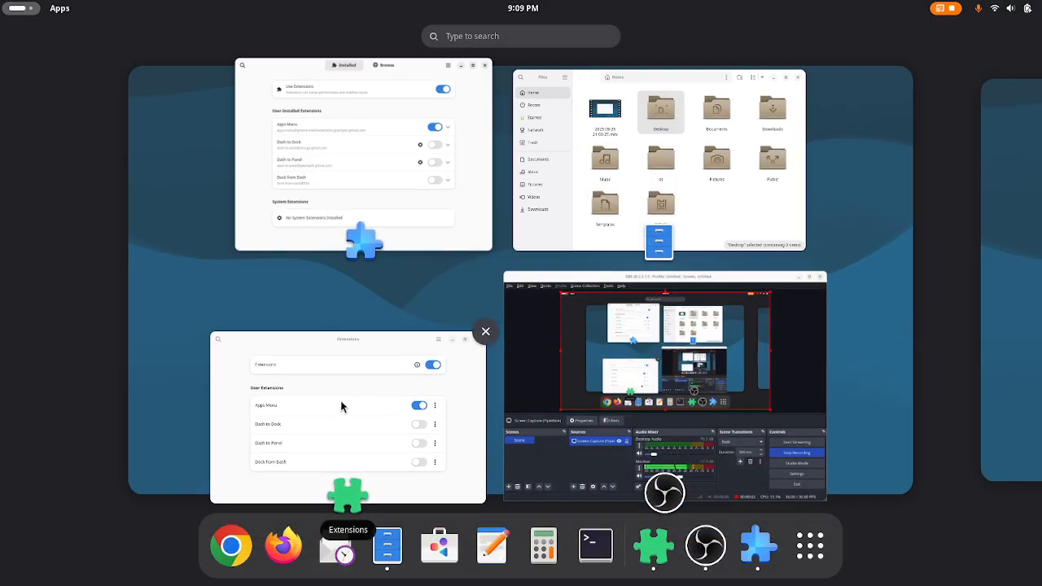
click(318, 356)
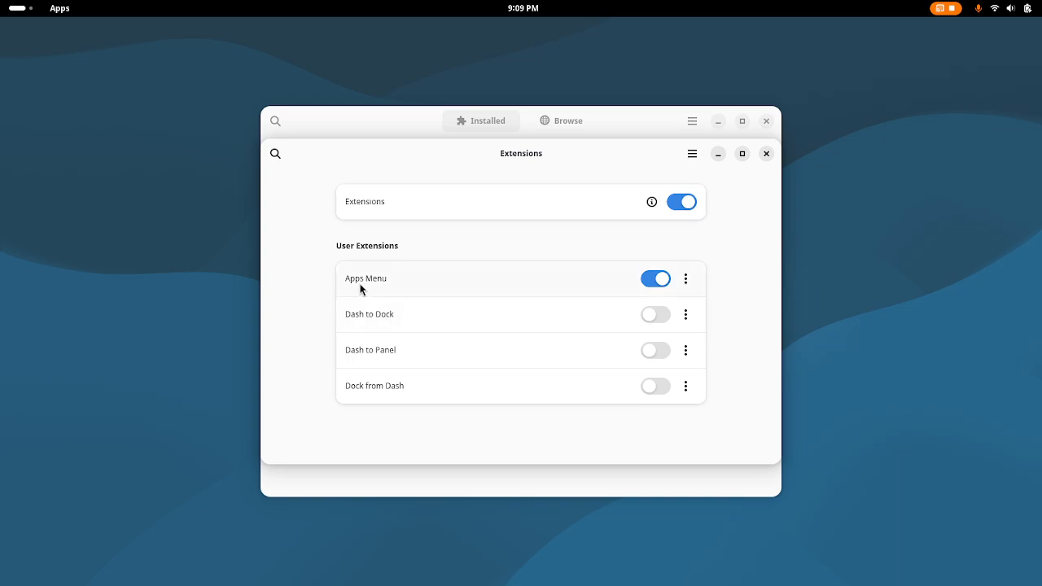
- Look through the application categories of the Apps menu, from Favorites to Utilities, and close the menu
click(59, 11)
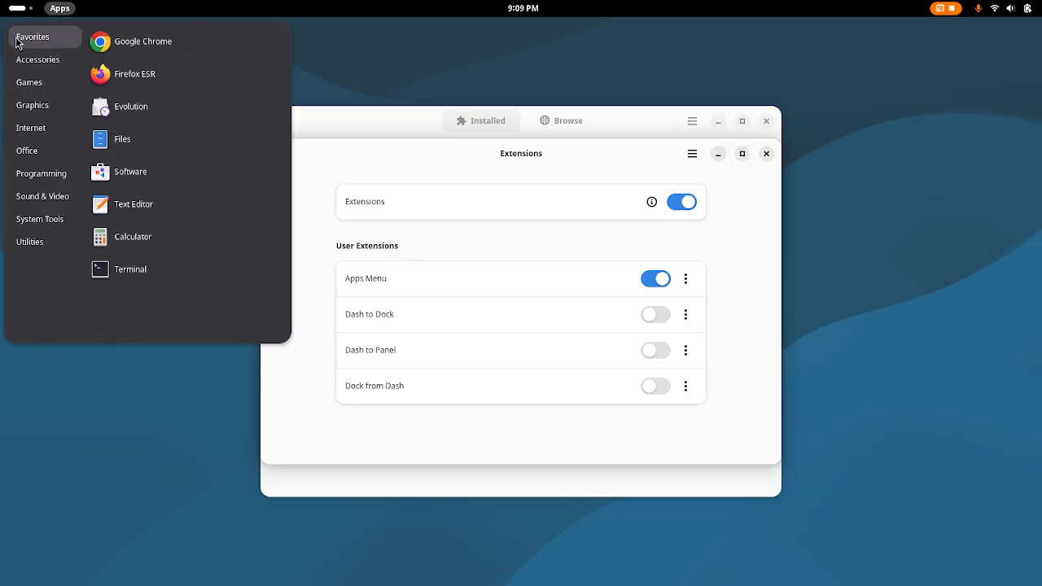
mouse_move(26, 65)
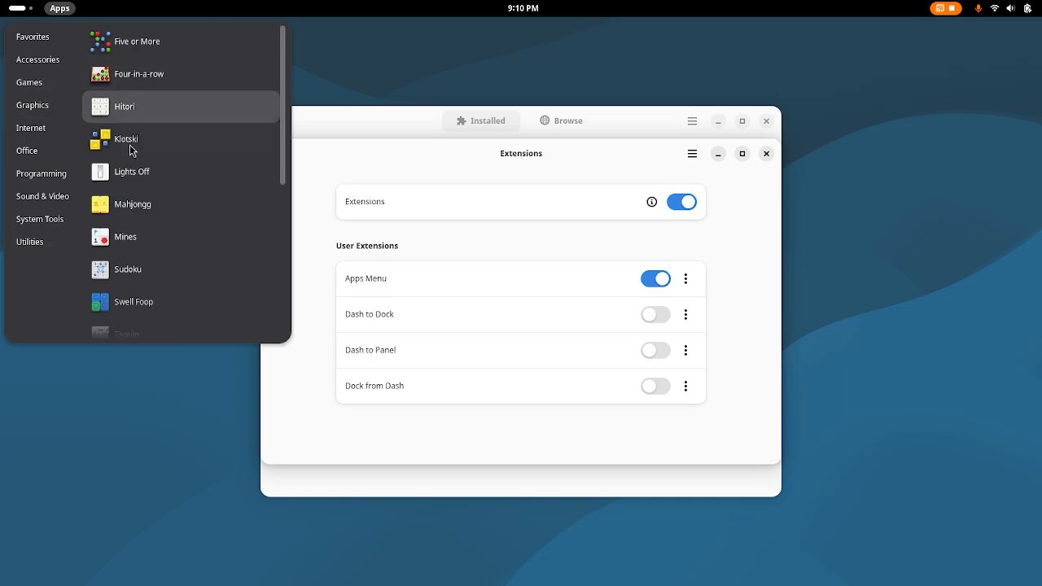
mouse_move(26, 116)
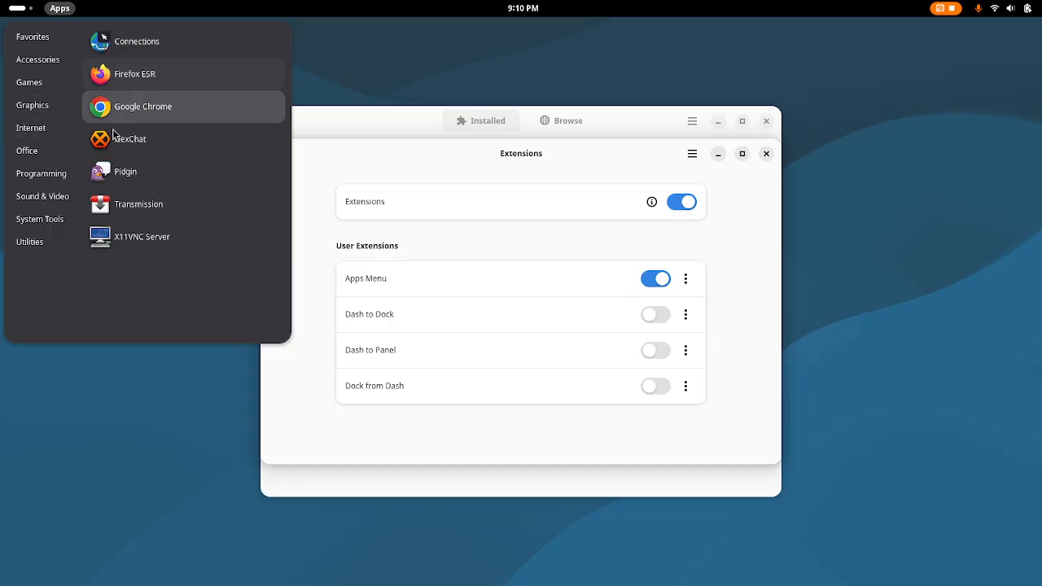
mouse_move(15, 36)
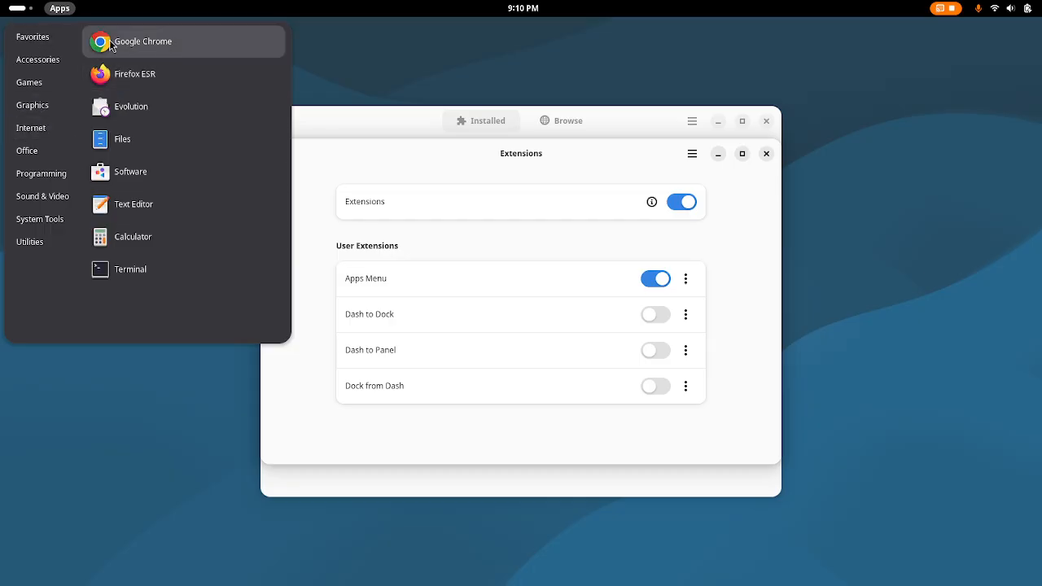
mouse_move(47, 152)
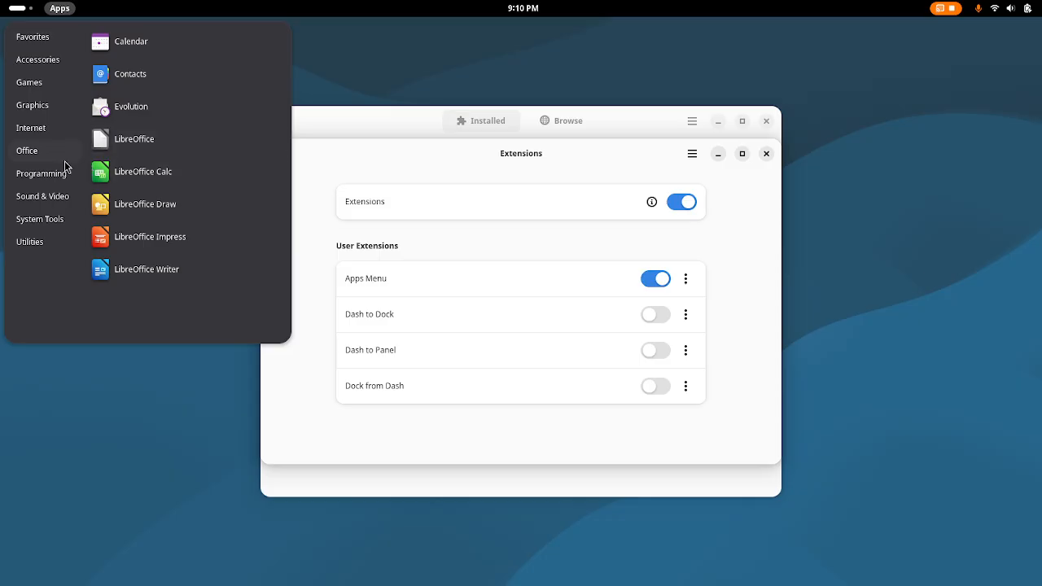
mouse_move(60, 180)
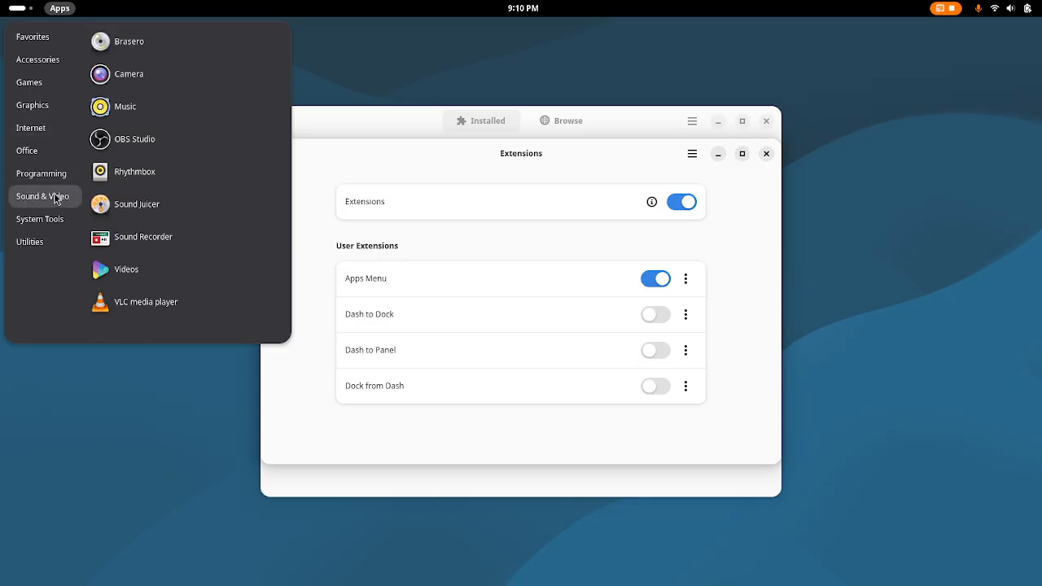
mouse_move(59, 220)
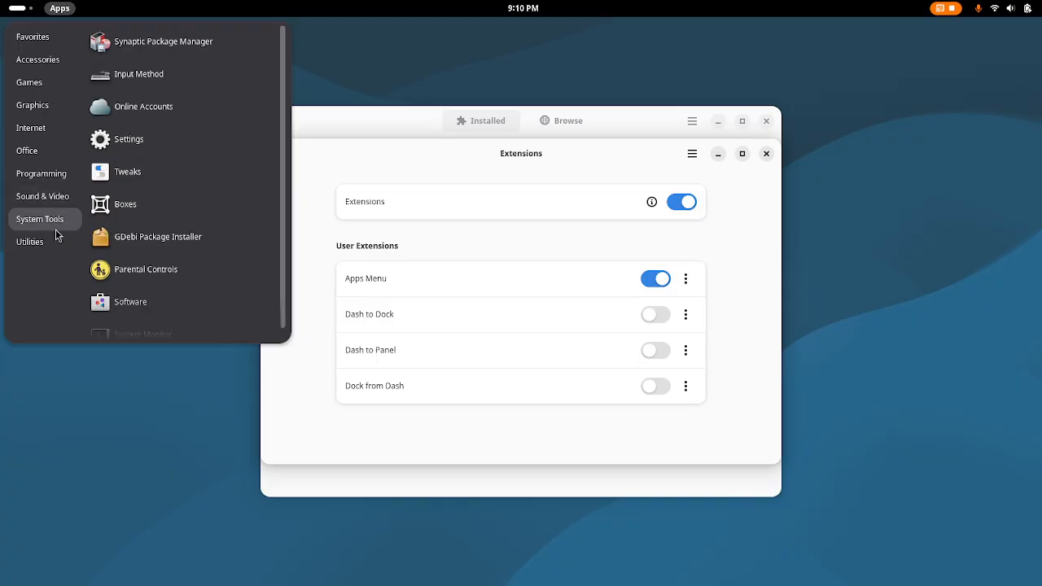
mouse_move(45, 252)
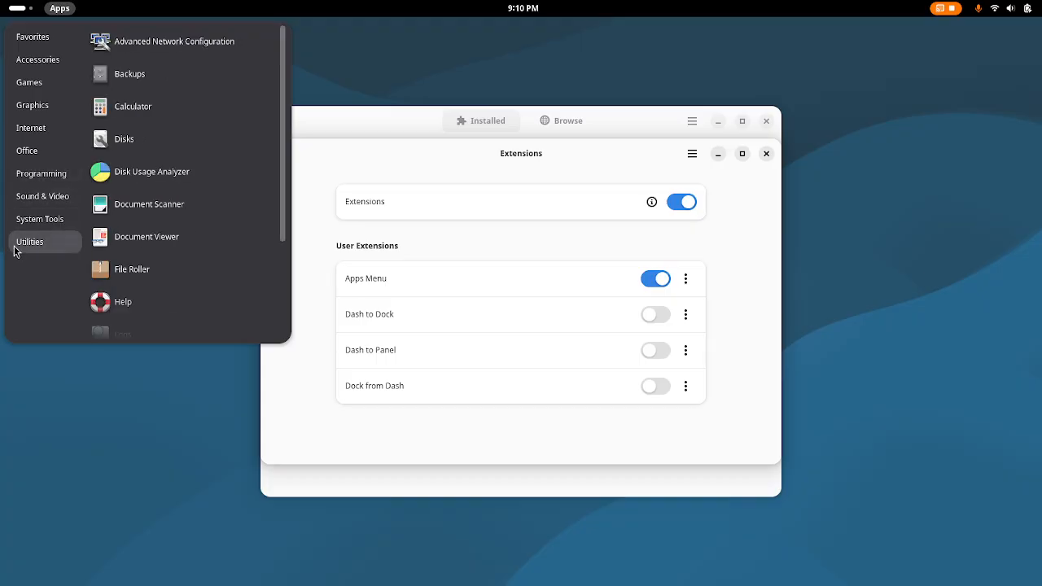
scroll(154, 244, down, 4)
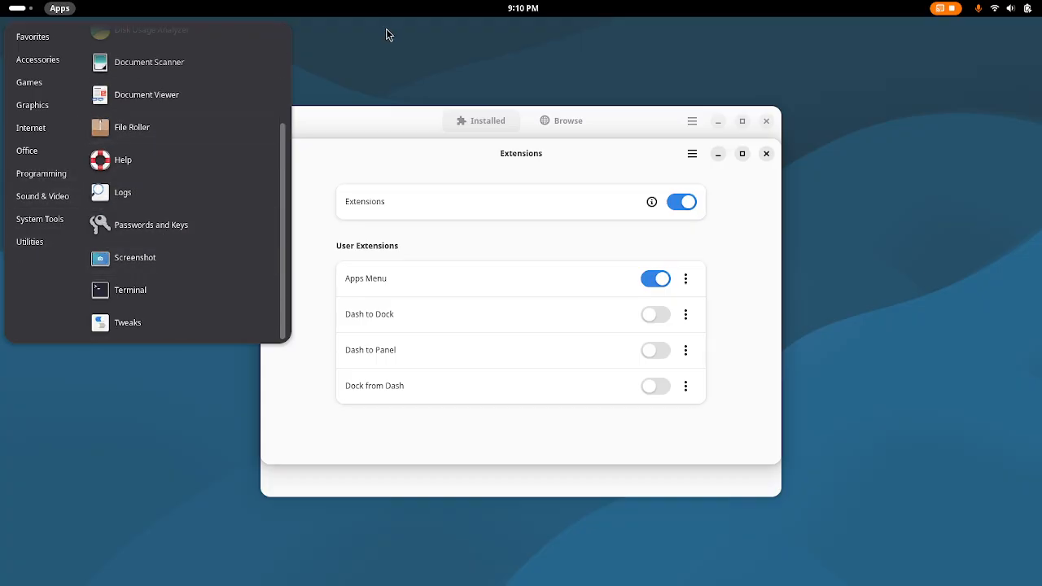
click(364, 42)
- View the Activities overview and the first two pages of the full application grid, and return to the Extensions window
click(18, 8)
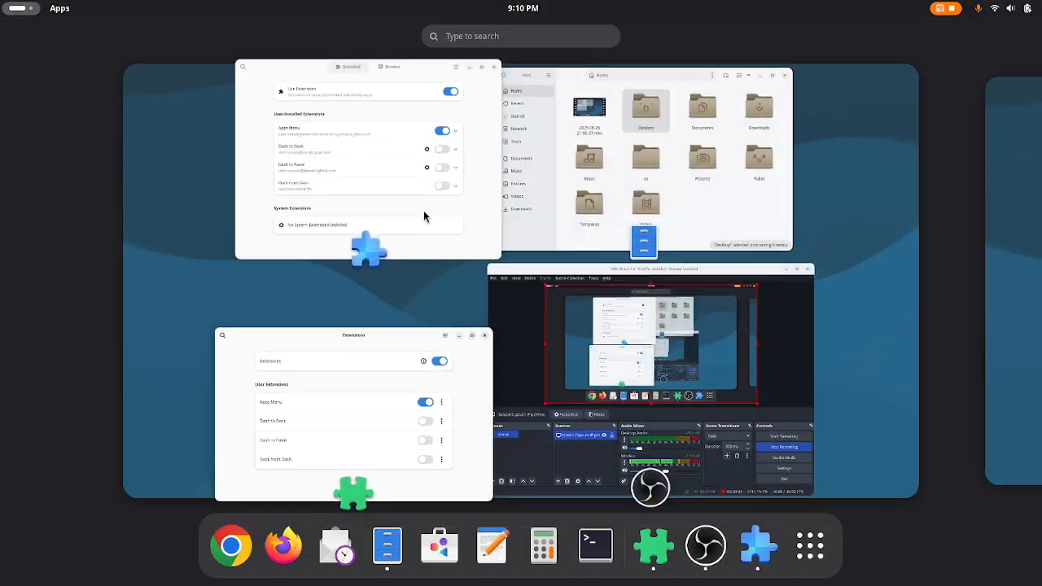
click(811, 546)
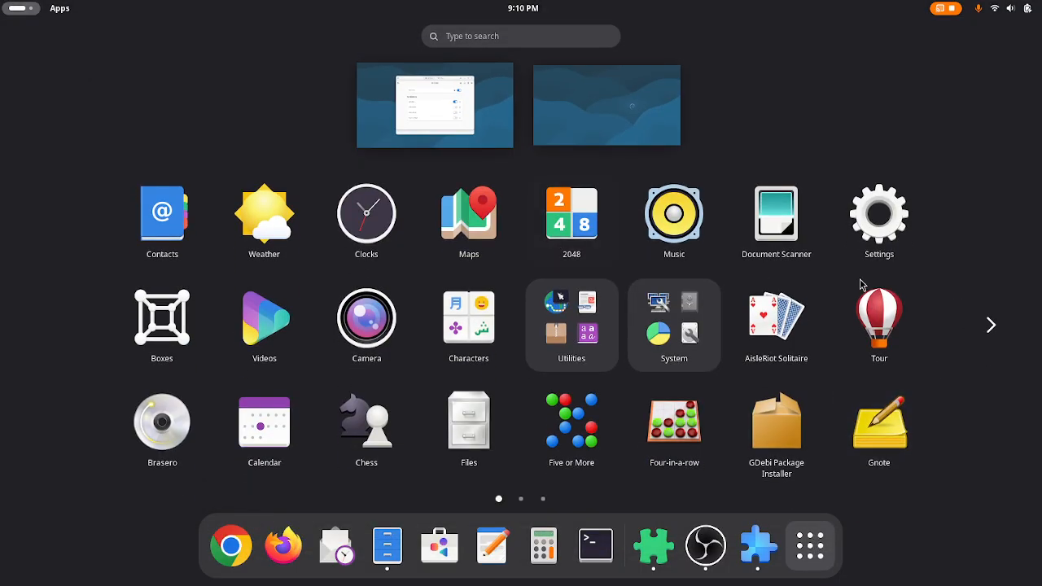
click(989, 322)
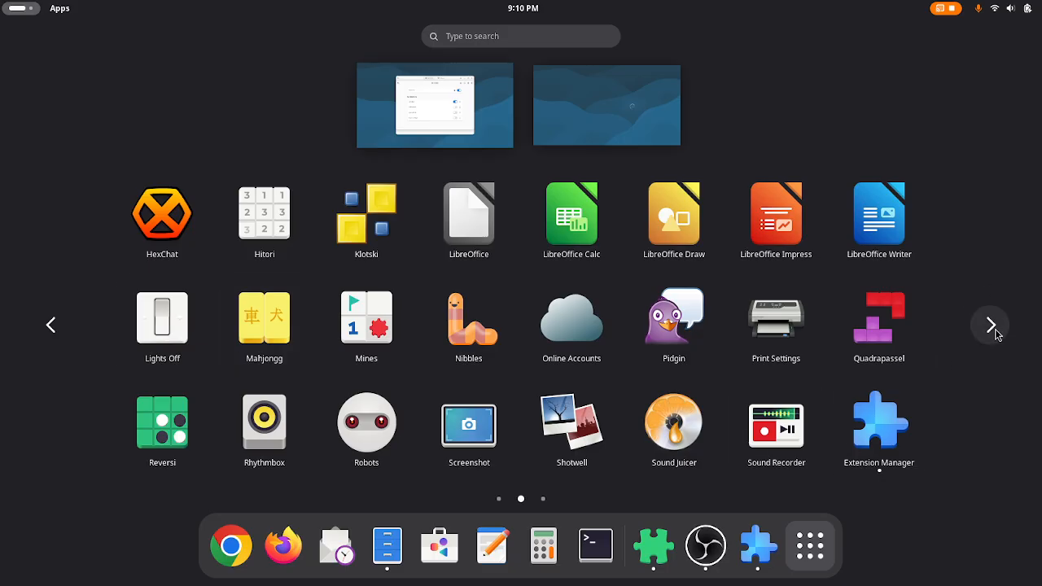
click(811, 545)
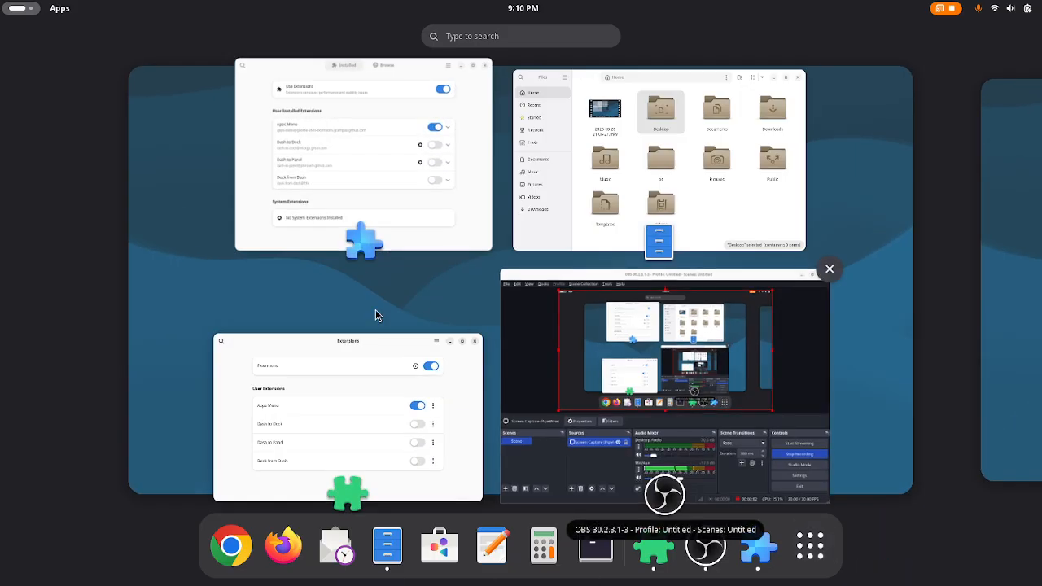
click(381, 359)
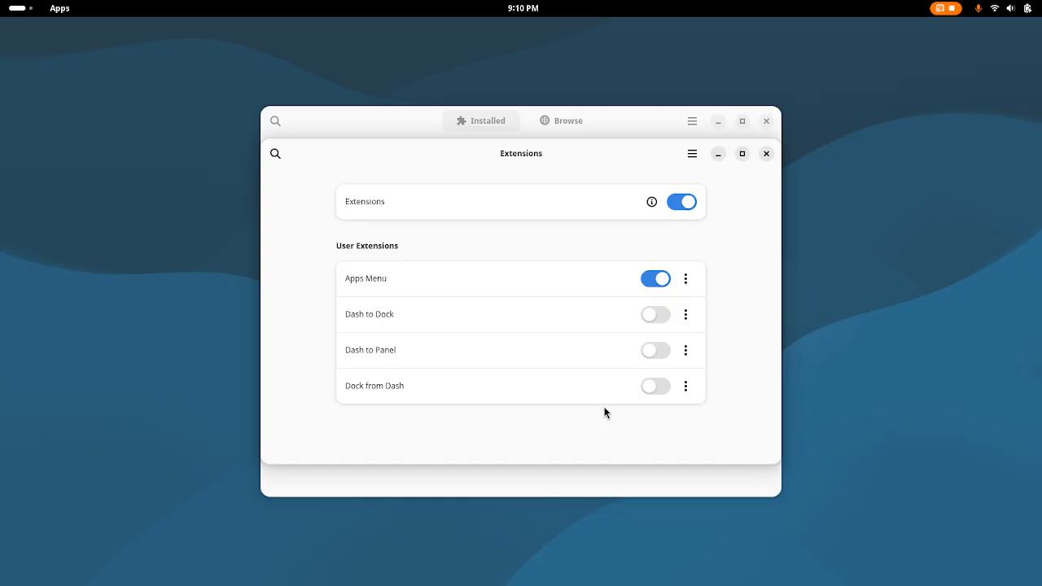
- Turn on the Dock from Dash extension, try revealing its dock over the desktop, and turn the extension off again
click(662, 388)
mouse_move(562, 583)
mouse_move(504, 583)
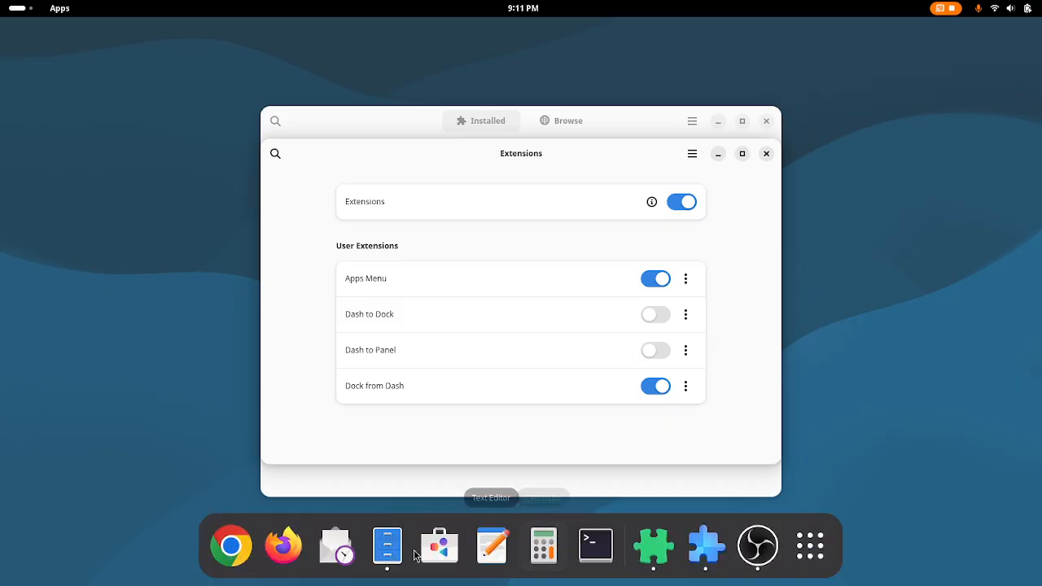
mouse_move(651, 583)
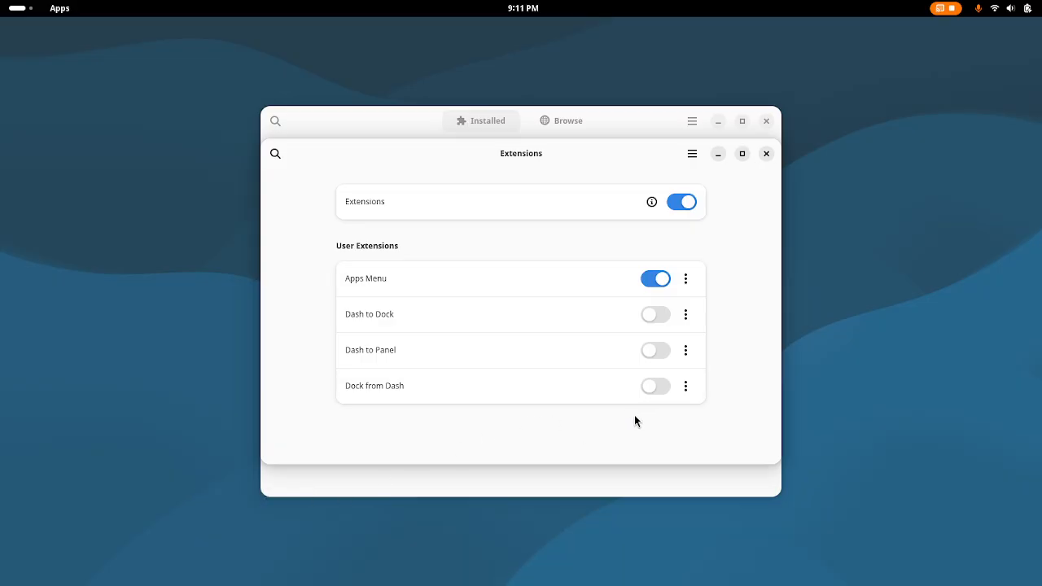
- Turn on the Dash to Panel extension, and view its settings briefly before closing them
click(656, 351)
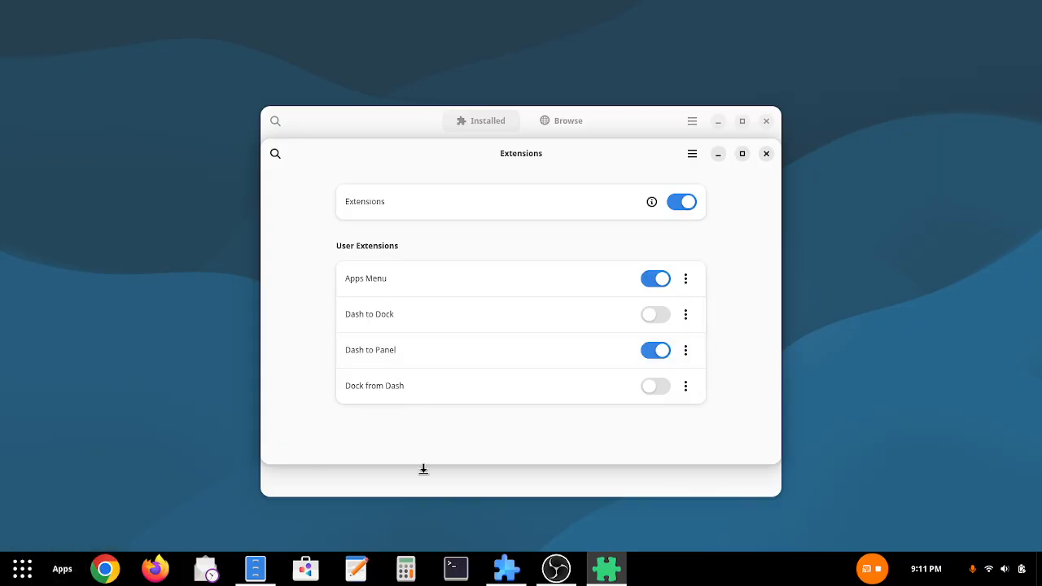
click(686, 351)
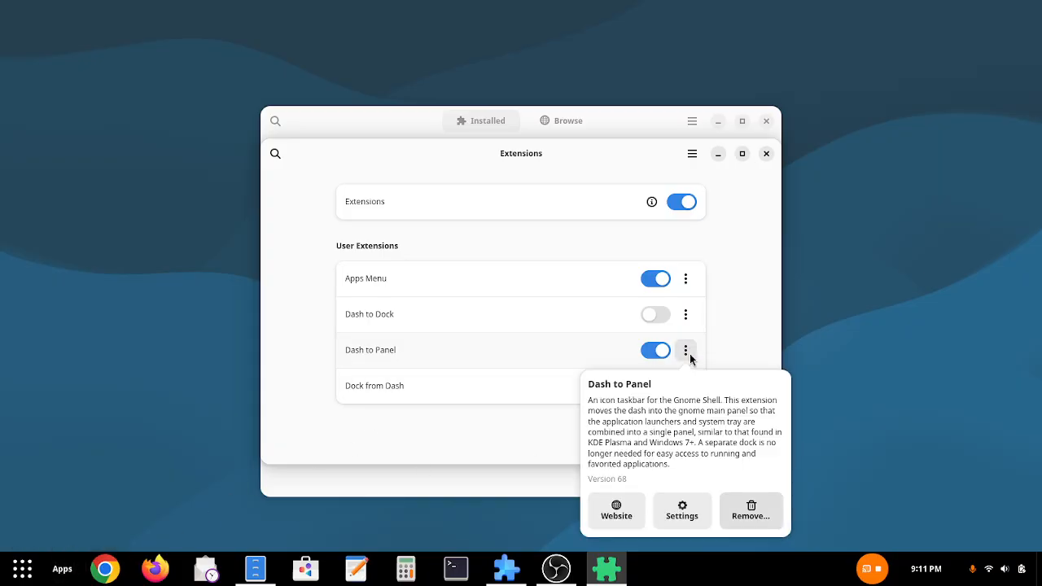
click(689, 507)
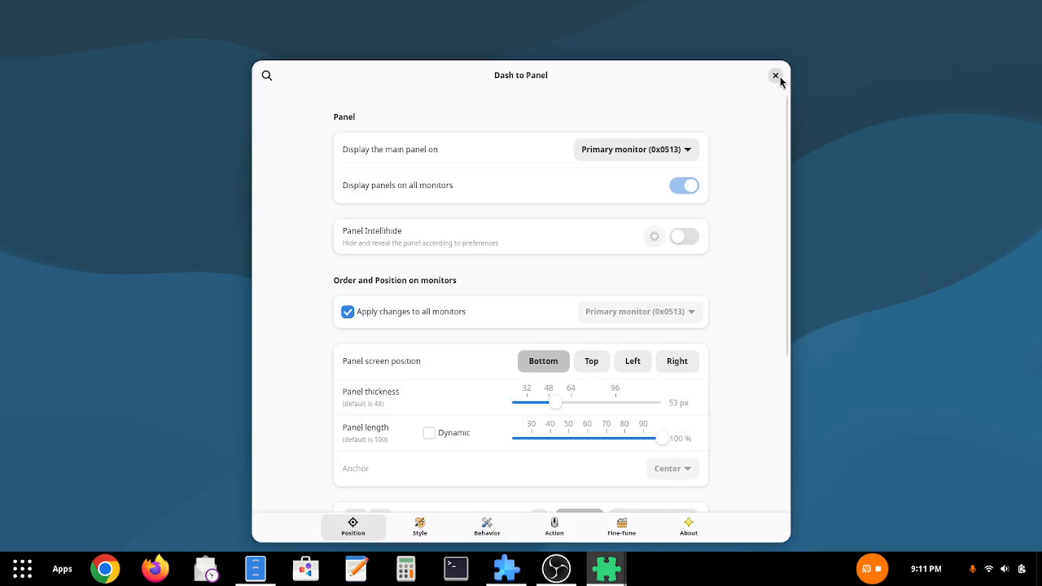
click(776, 76)
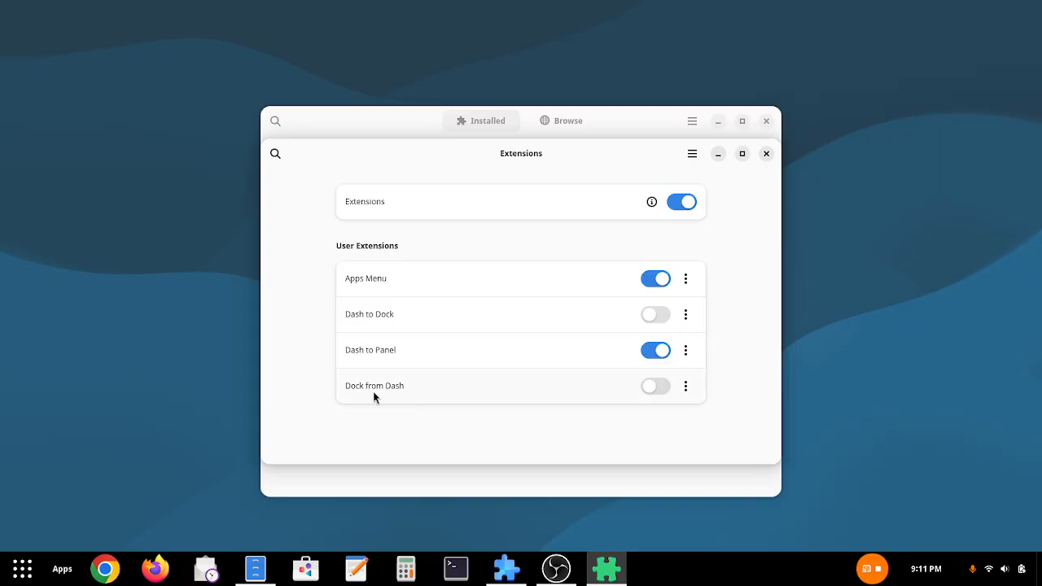
- View the details of the Dock from Dash extension, and bring up the Dash to Panel settings
click(687, 389)
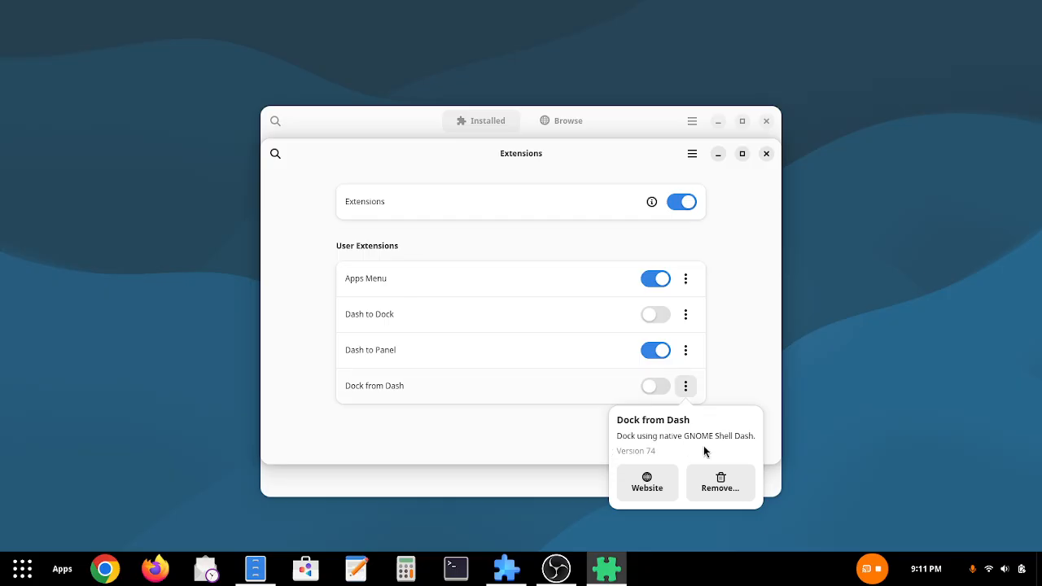
click(686, 389)
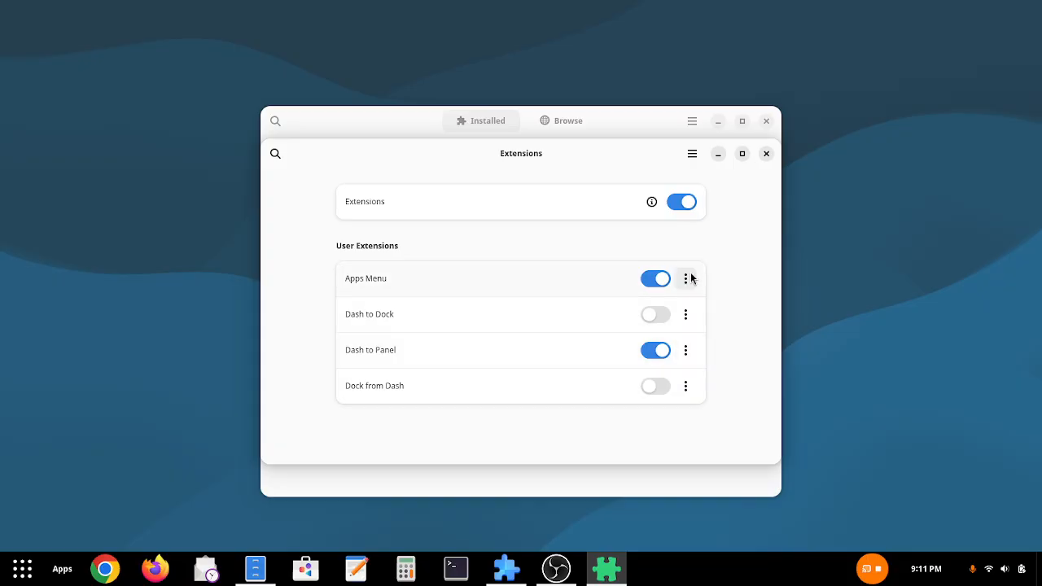
click(687, 351)
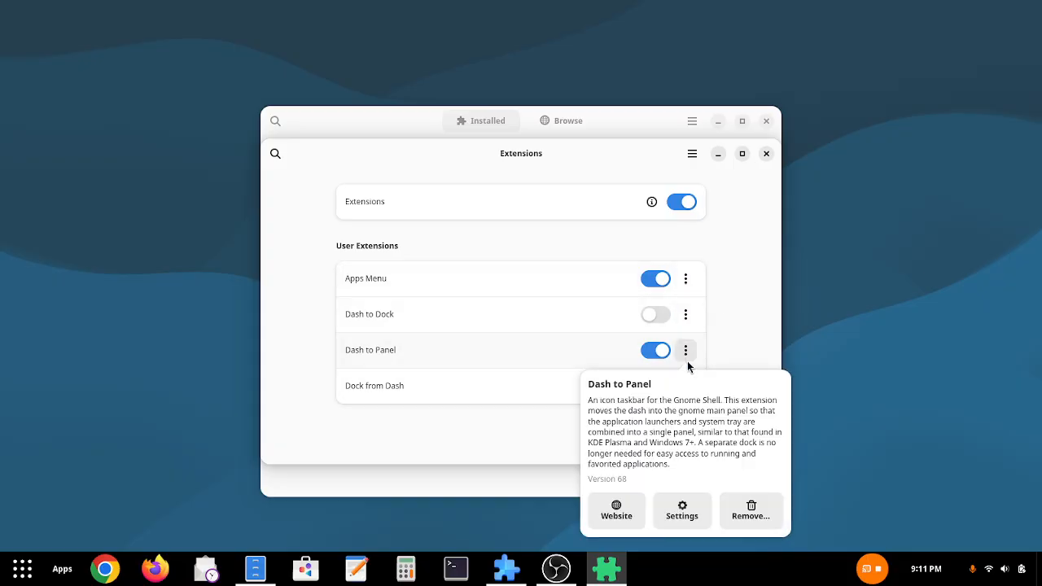
click(682, 507)
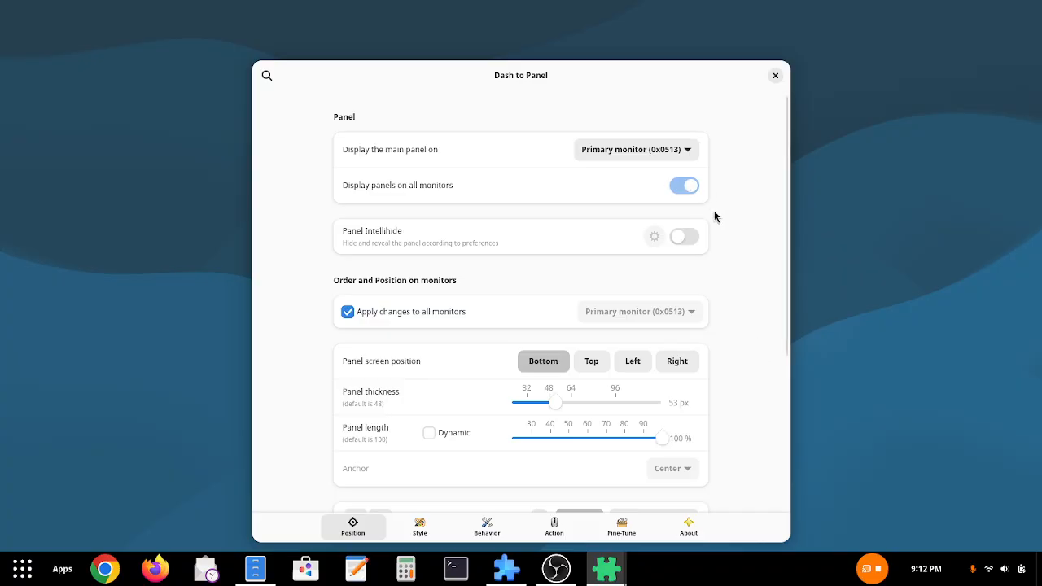
- Toggle the visibility of the Show Applications button in the panel's position settings several times, leaving it hidden
scroll(716, 228, down, 2)
scroll(750, 310, down, 2)
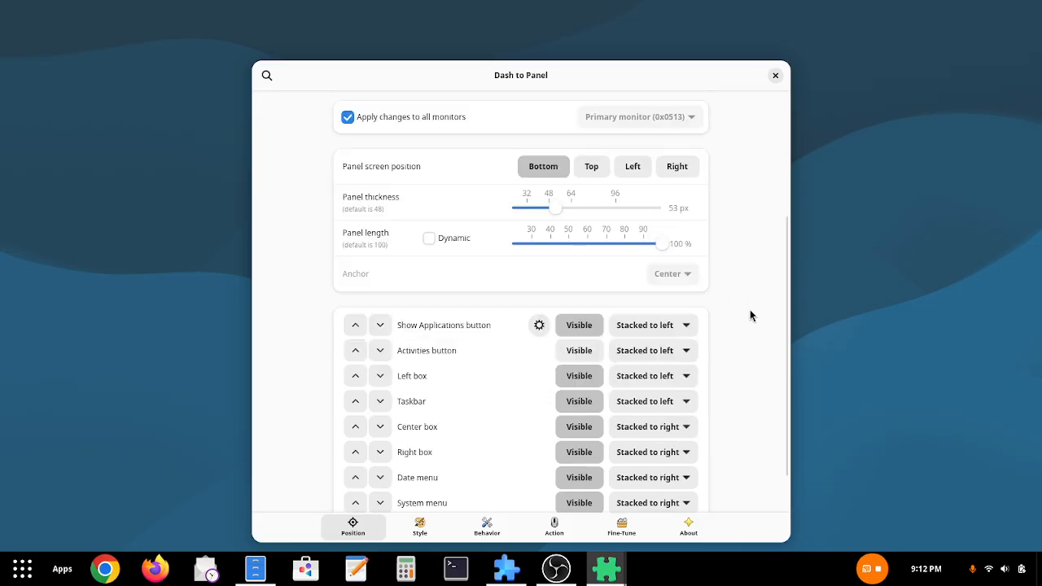
scroll(750, 316, down, 1)
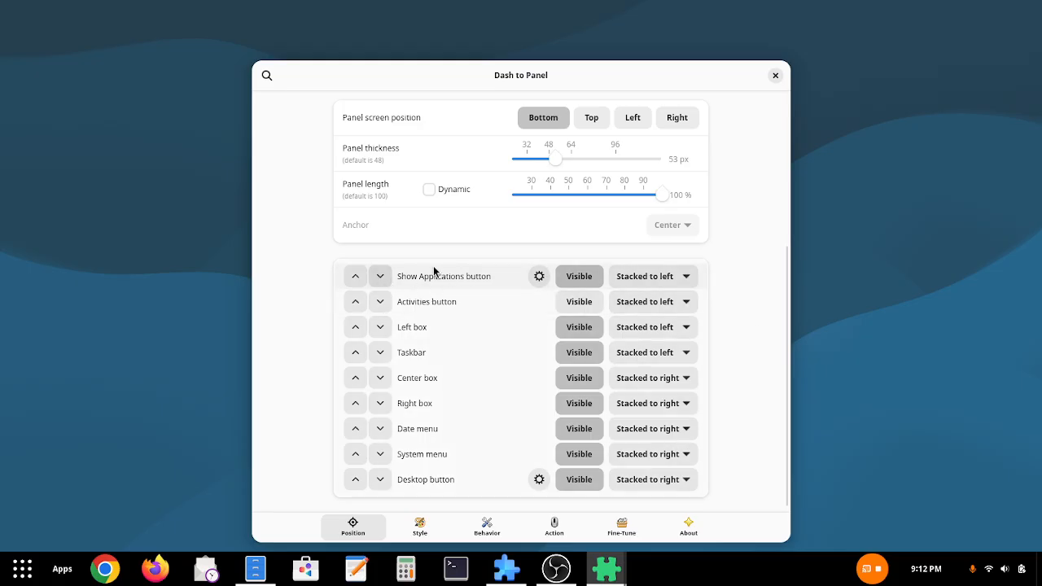
click(592, 280)
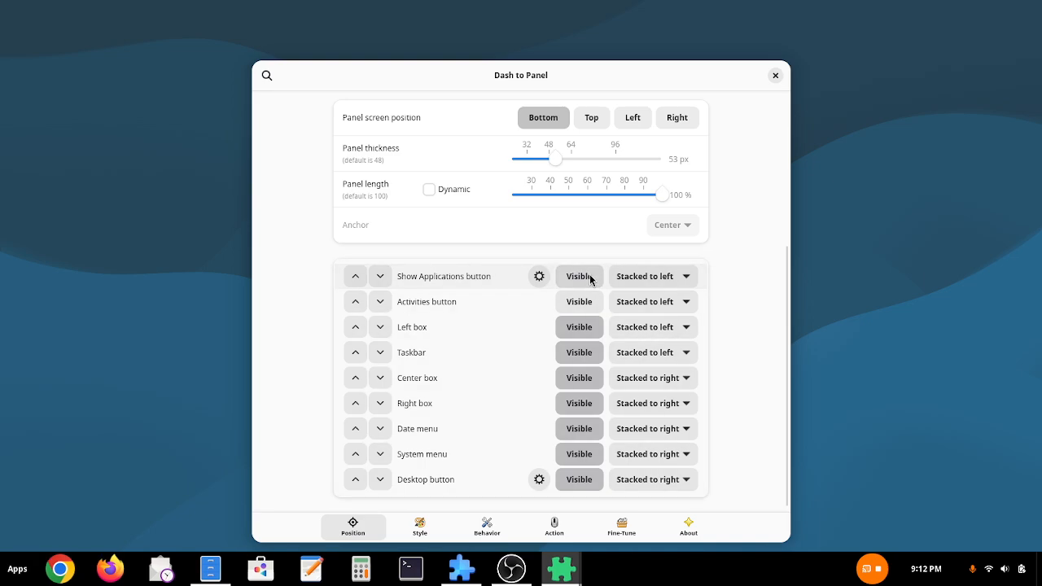
click(590, 279)
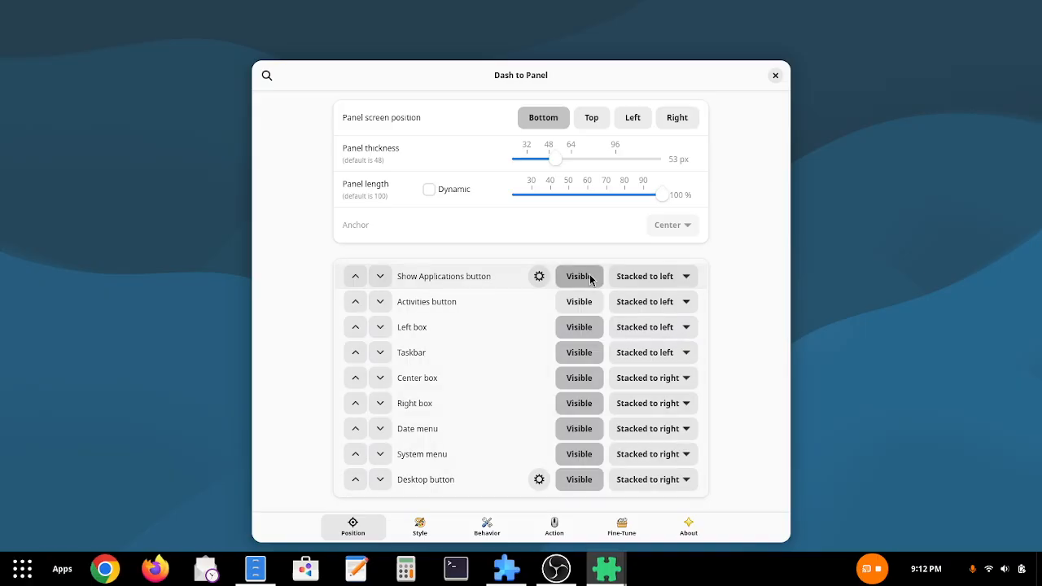
click(590, 279)
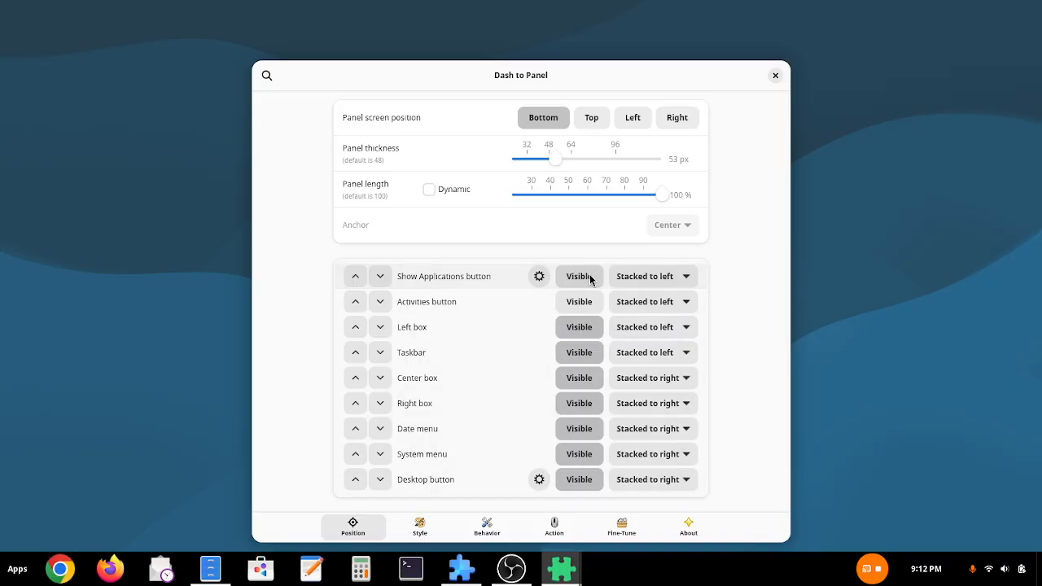
click(590, 279)
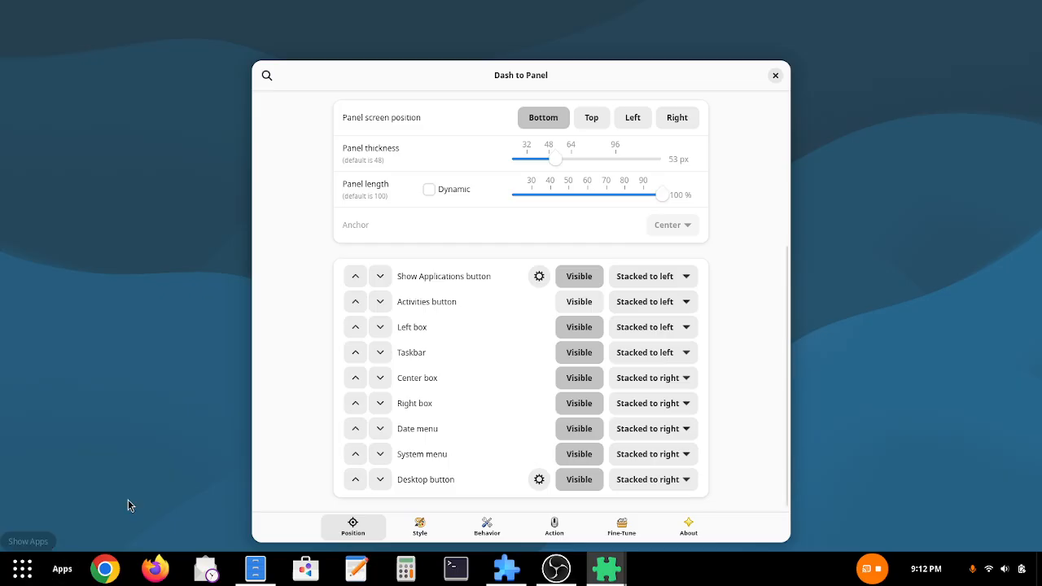
click(585, 280)
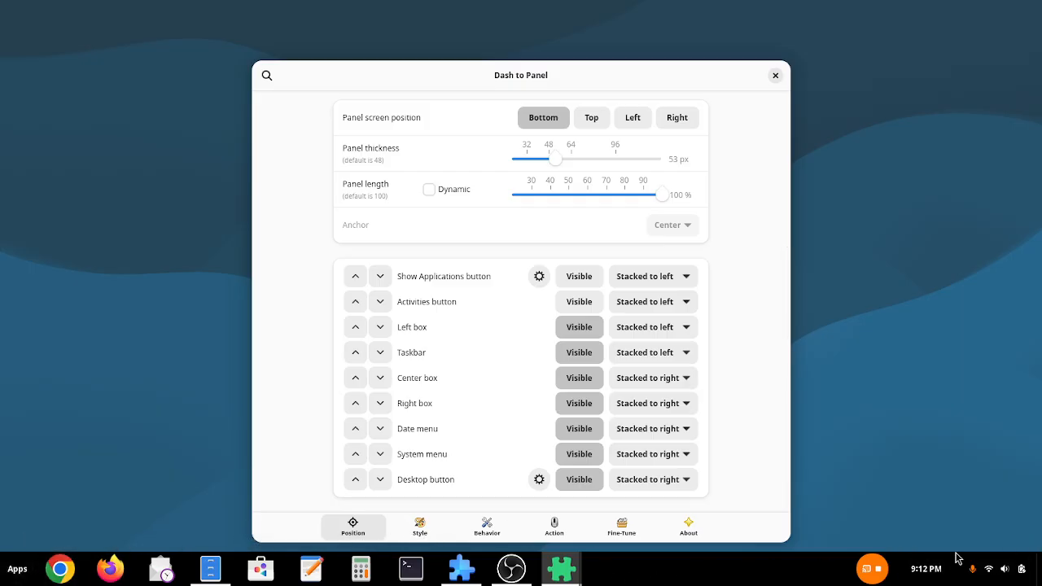
- View the Apps menu from the panel, close it, and bring it up again
click(15, 569)
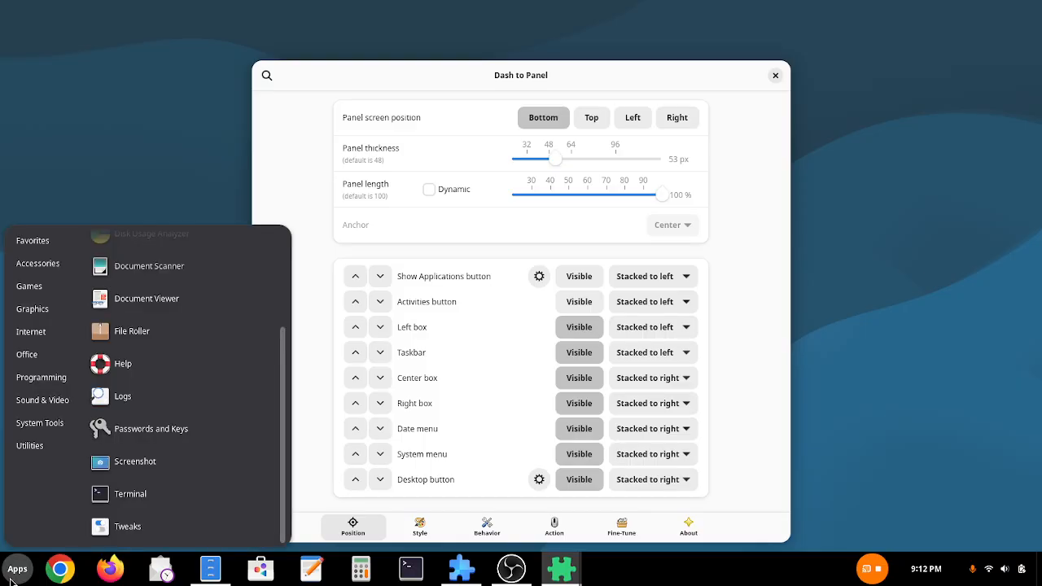
mouse_move(47, 414)
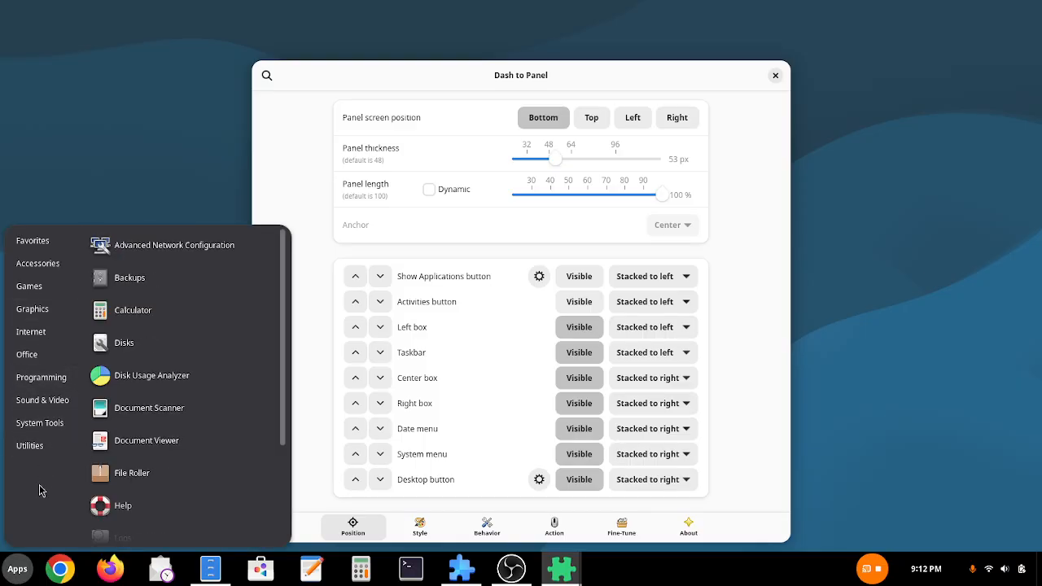
click(680, 582)
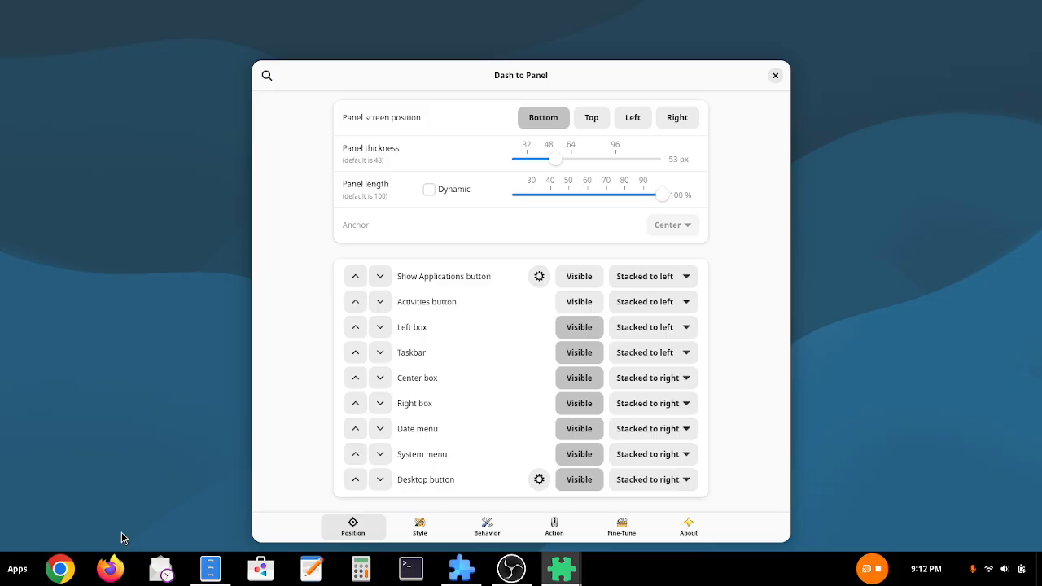
click(20, 572)
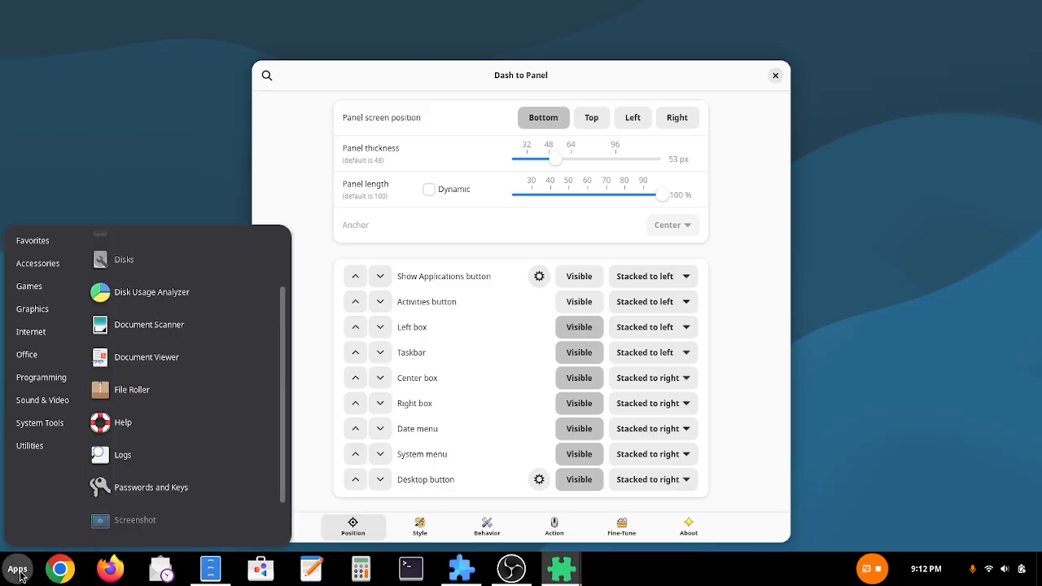
- Look through the application categories in the Apps menu, from Games to Utilities, reopening it once, and close it
mouse_move(29, 422)
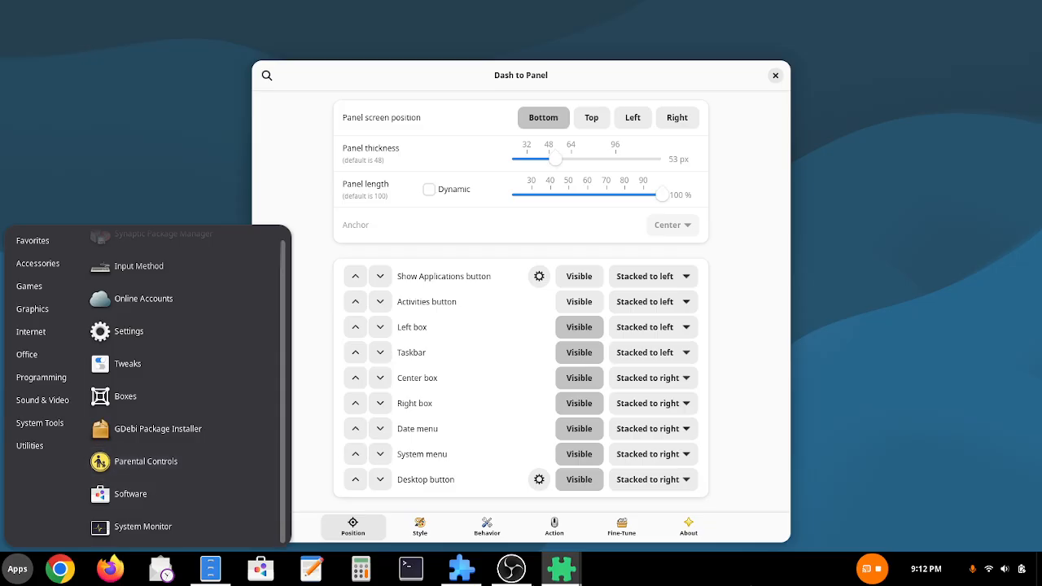
click(751, 583)
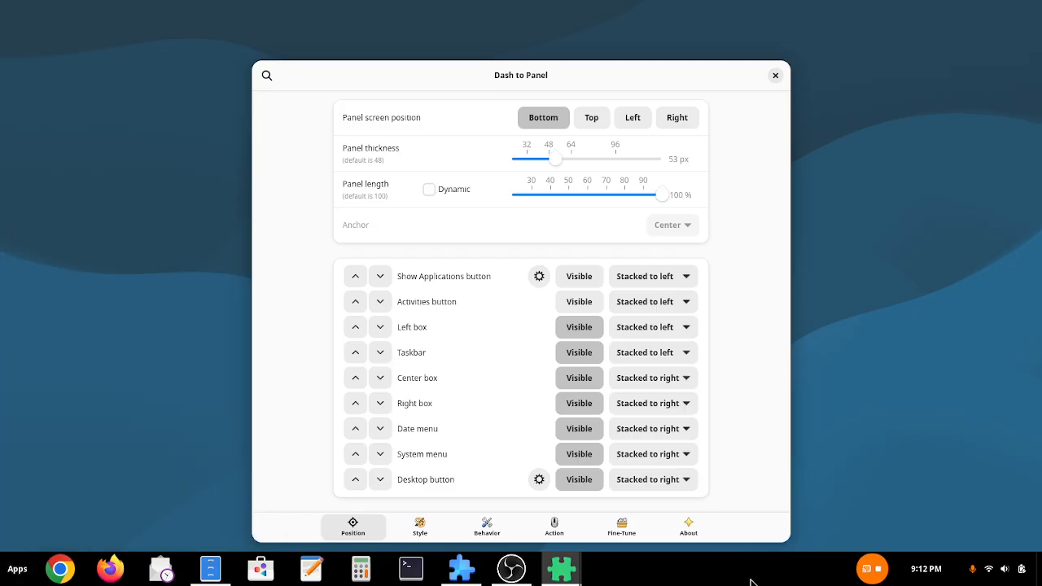
click(12, 574)
mouse_move(29, 286)
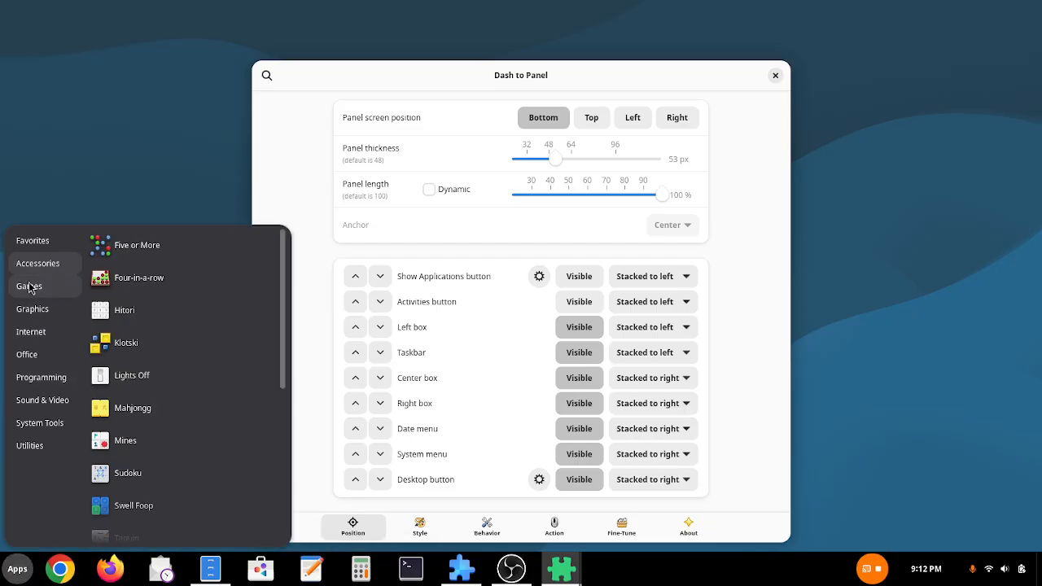
mouse_move(29, 445)
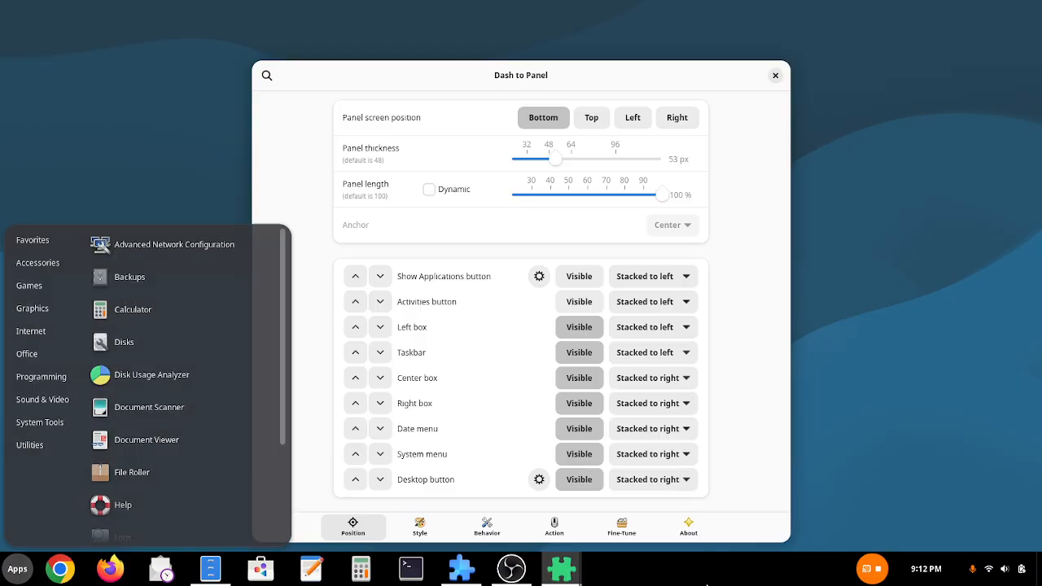
click(706, 580)
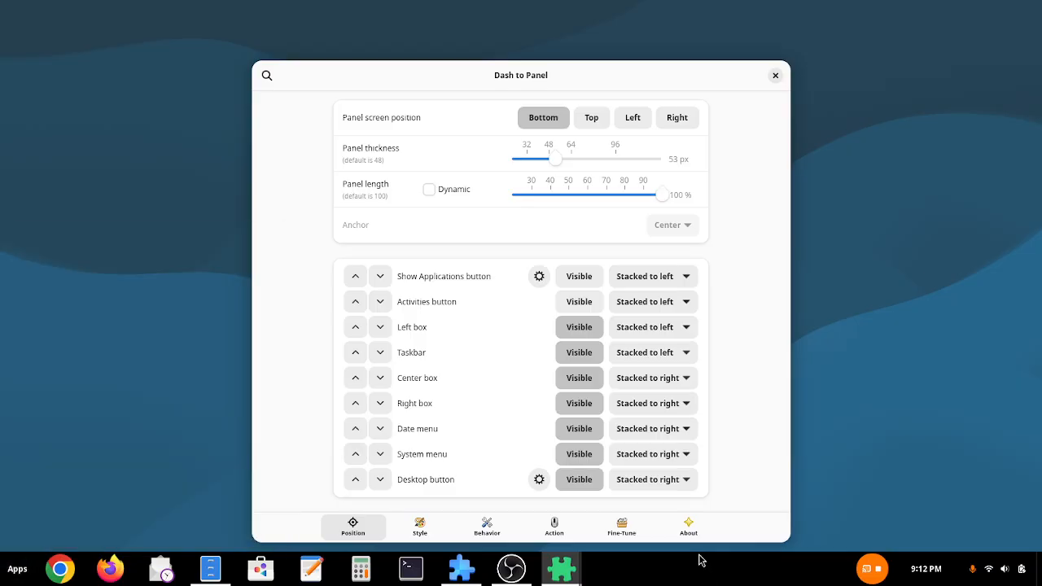
- Check the Show Applications options, and make the Show Applications and Activities buttons visible in the panel
click(539, 277)
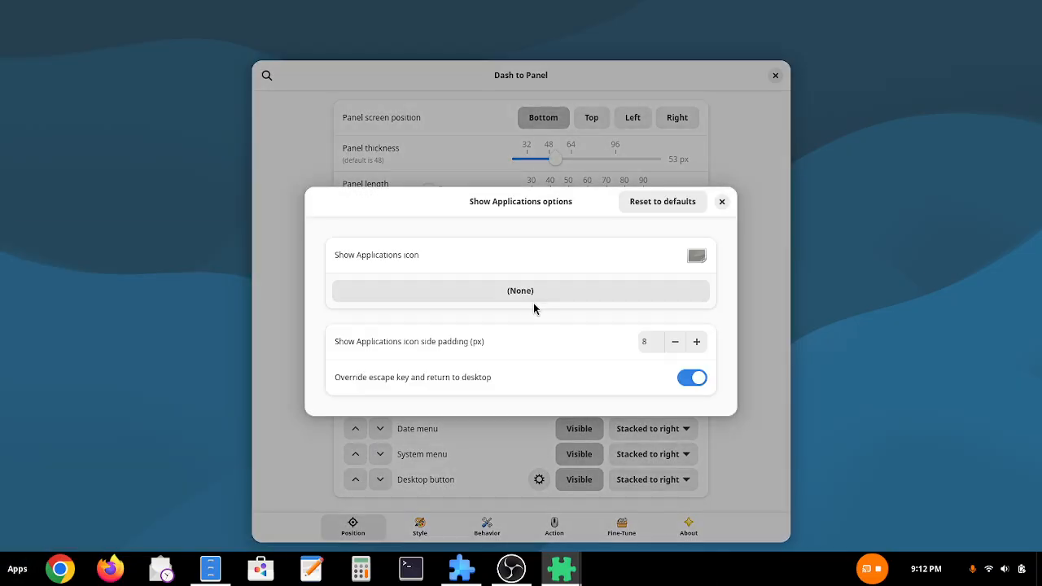
click(721, 200)
click(594, 281)
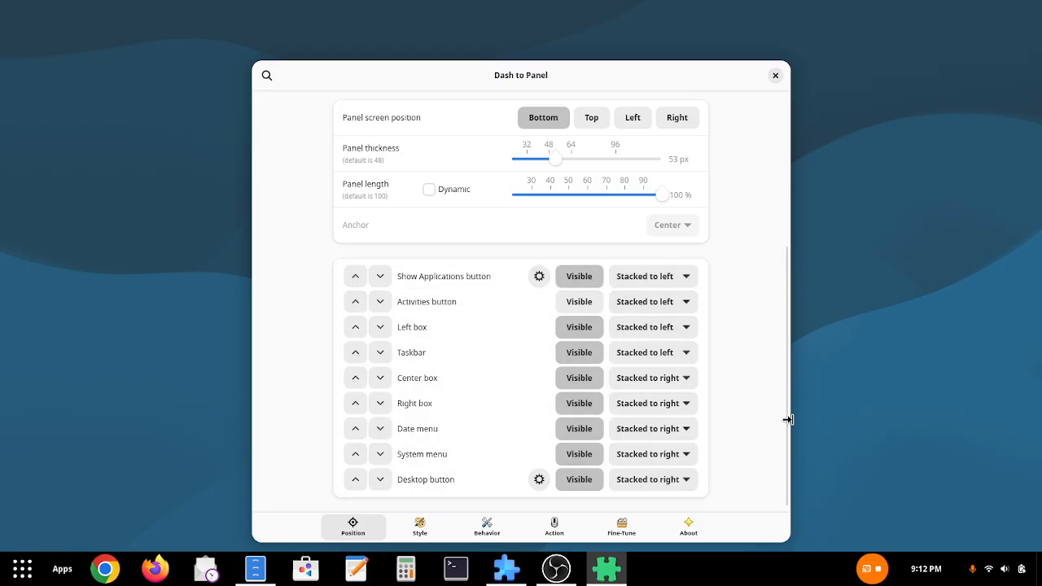
click(579, 303)
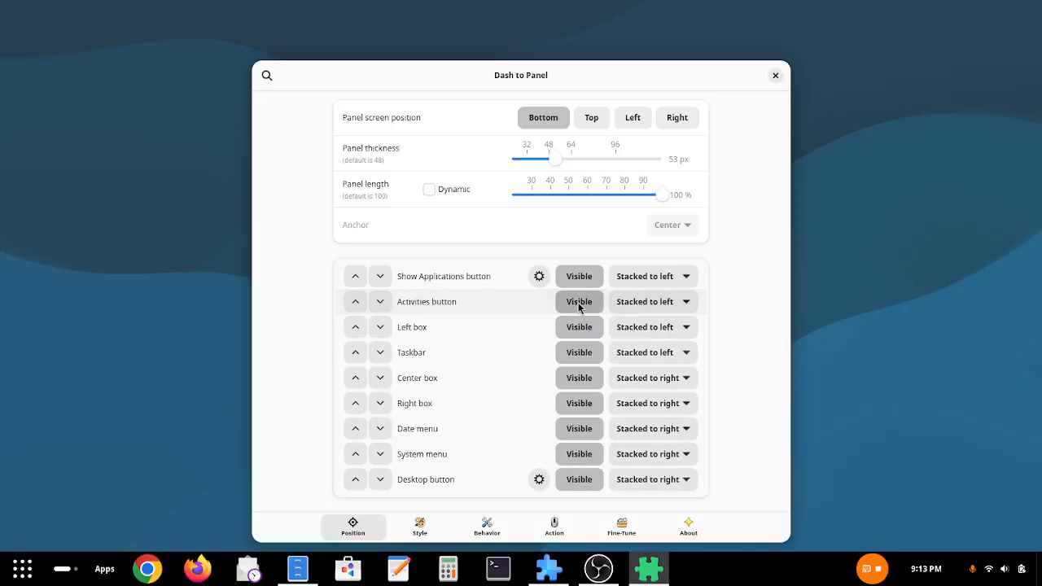
- Bring up the activities overview from the panel's Activities button and return to the desktop, twice
click(63, 570)
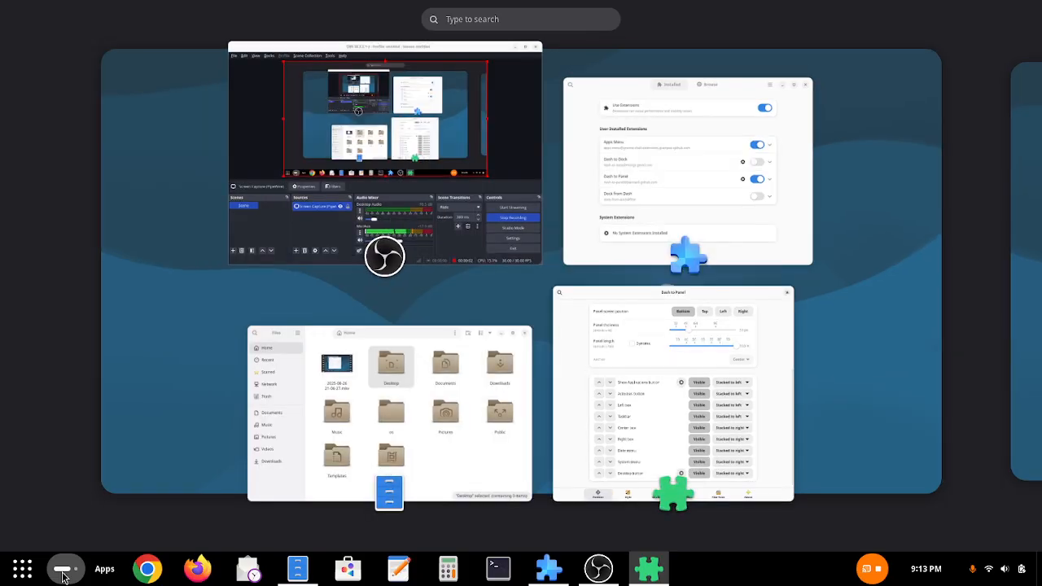
click(64, 570)
click(63, 570)
click(64, 570)
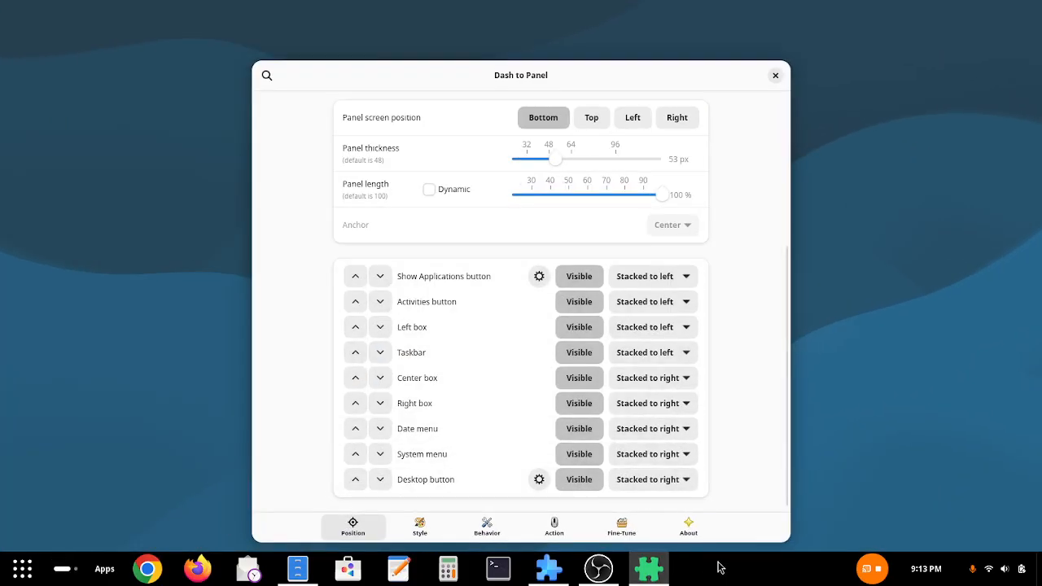
- Hide the Activities and Show Applications buttons from the panel, and close the Dash to Panel settings
click(580, 305)
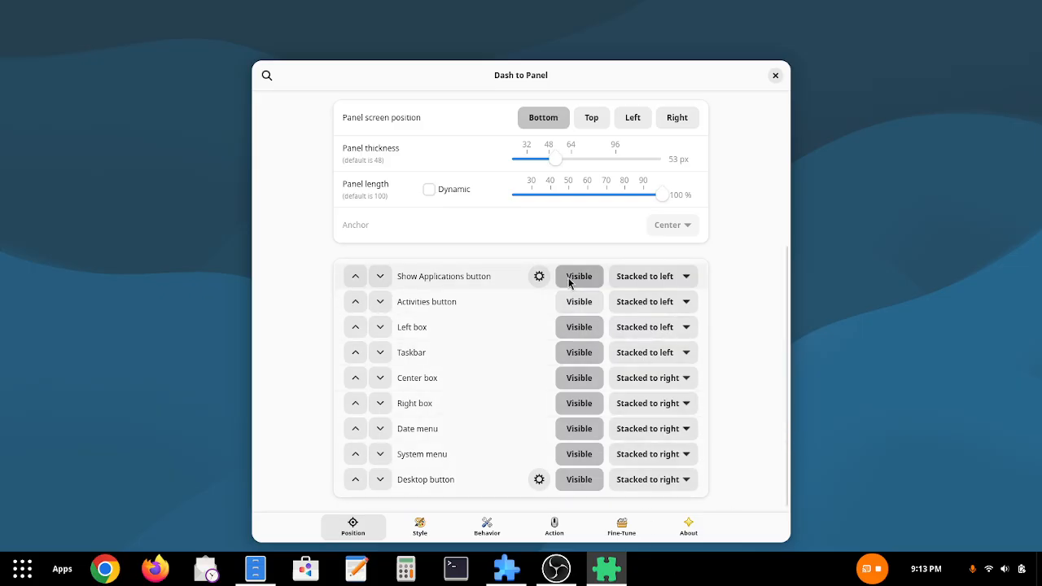
click(575, 277)
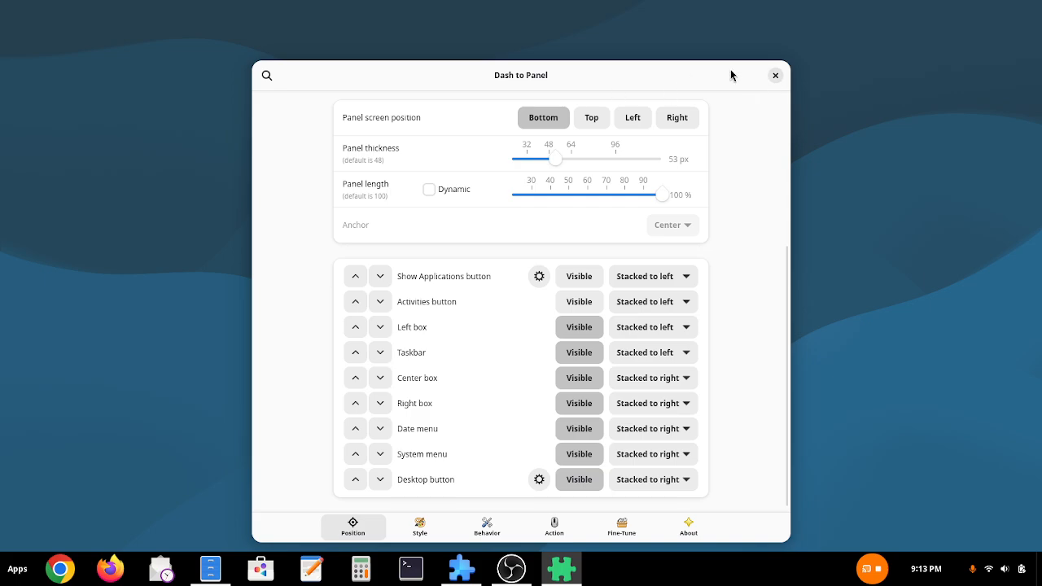
click(776, 76)
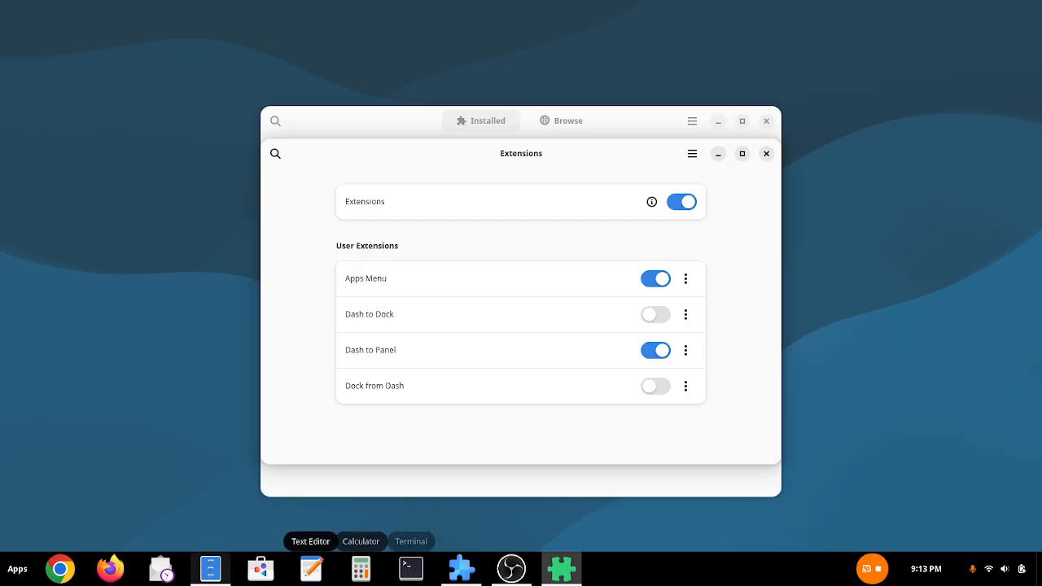
- Browse the categories and application lists of the Apps menu in the panel once more, and close it
click(7, 576)
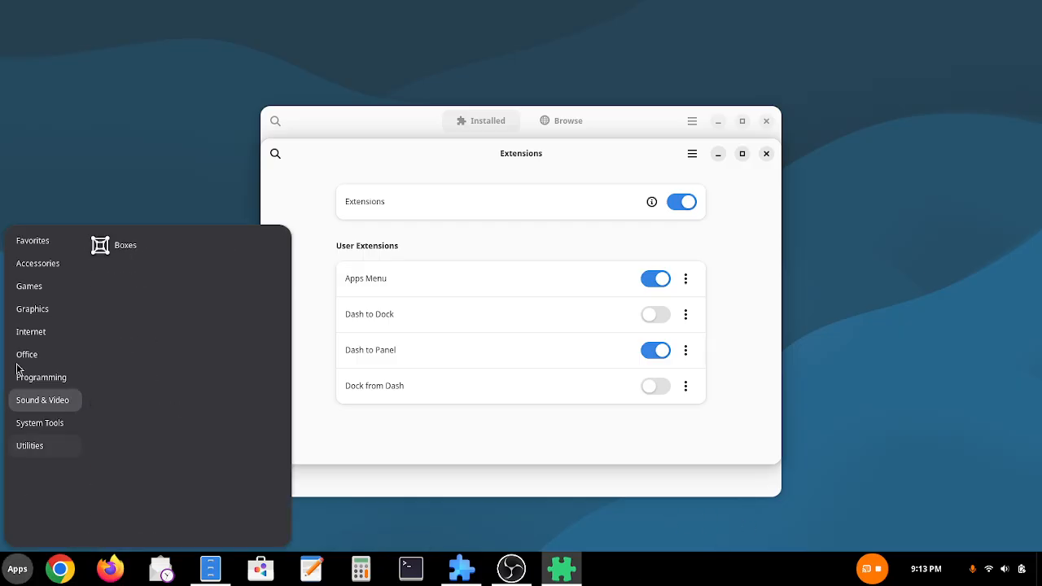
scroll(121, 530, down, 3)
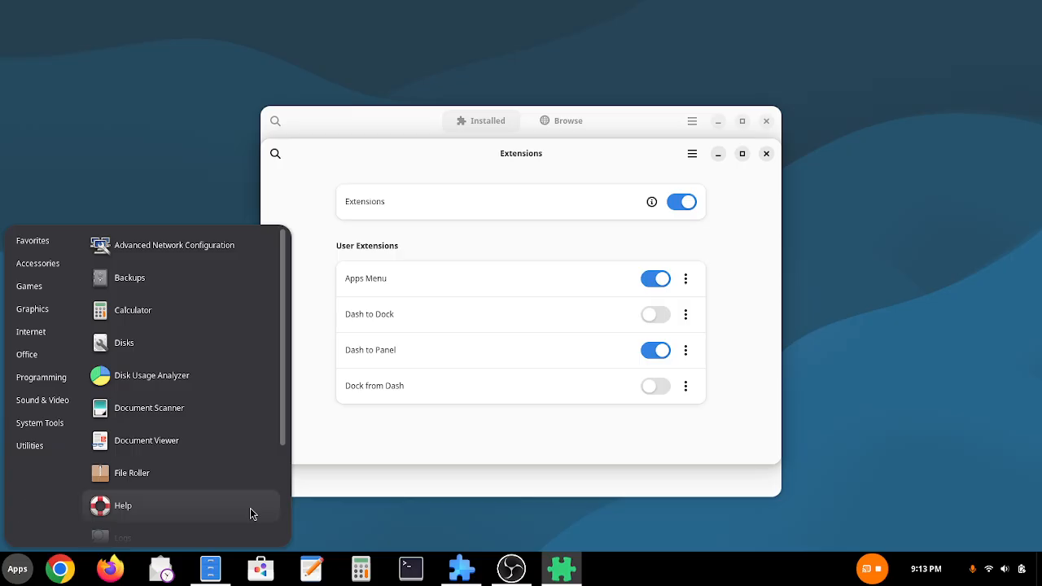
click(438, 452)
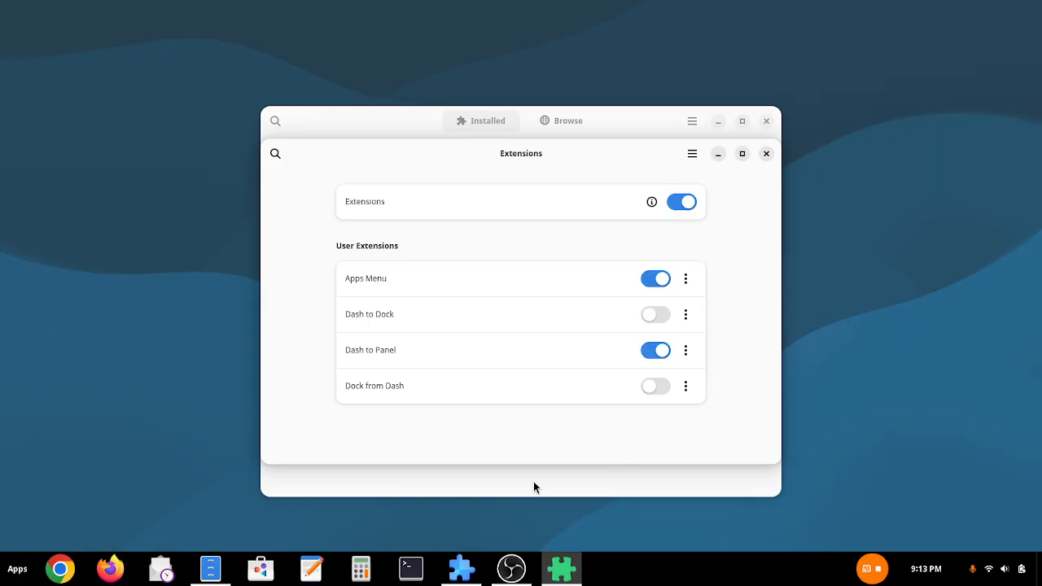
- Turn off Dash to Panel, turn on Dash to Dock, and bring up the Dash to Dock settings
click(661, 352)
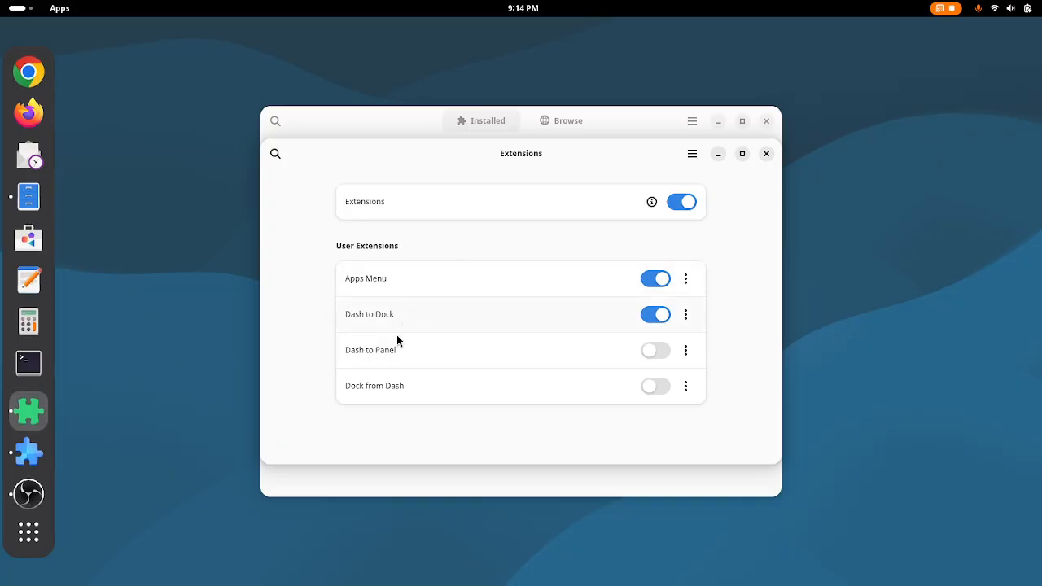
click(685, 317)
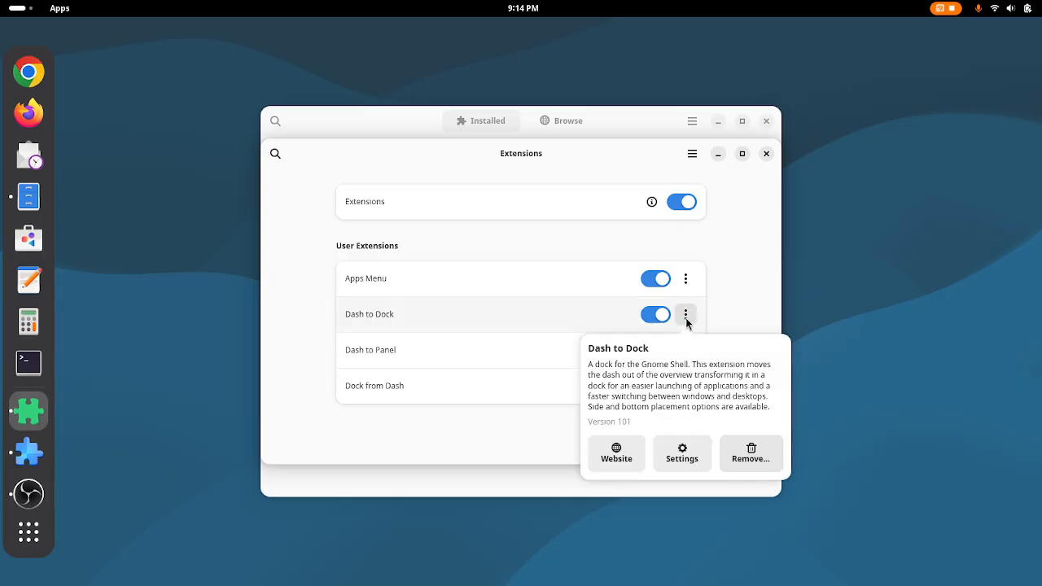
click(681, 460)
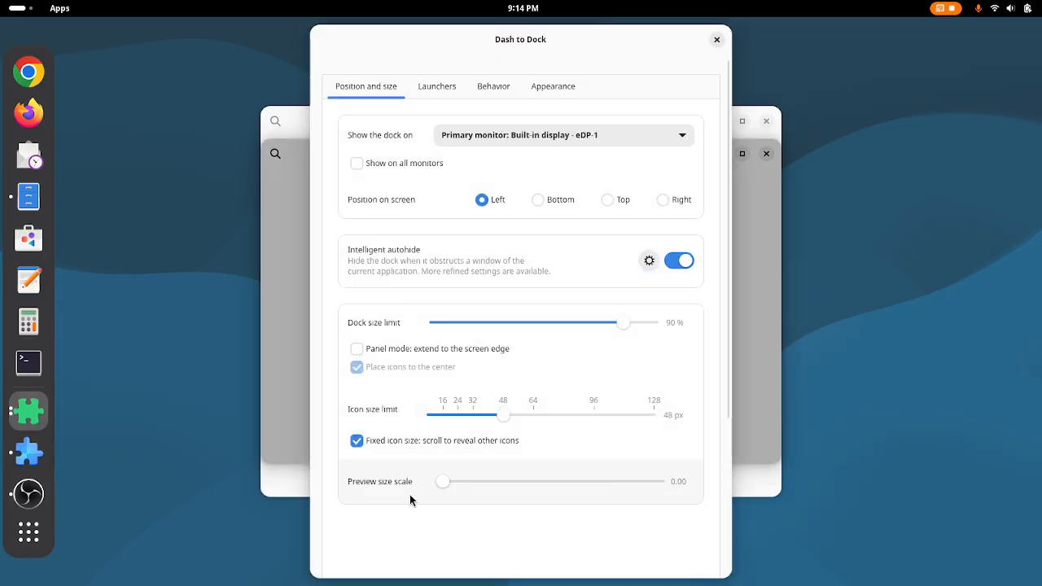
- Turn on panel mode to extend the dock to the screen edge, and view the Behavior and Appearance settings
click(357, 349)
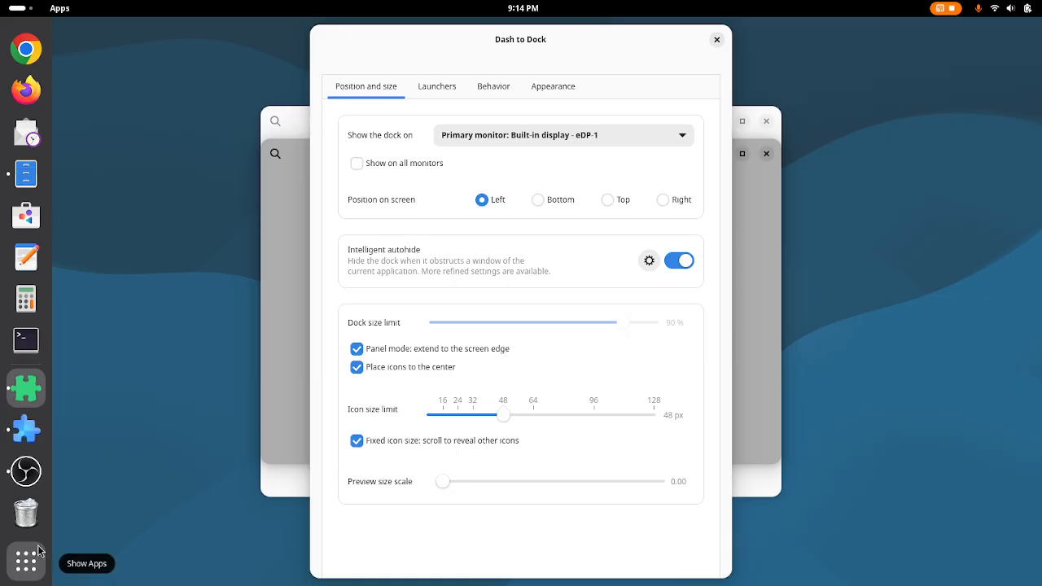
click(489, 87)
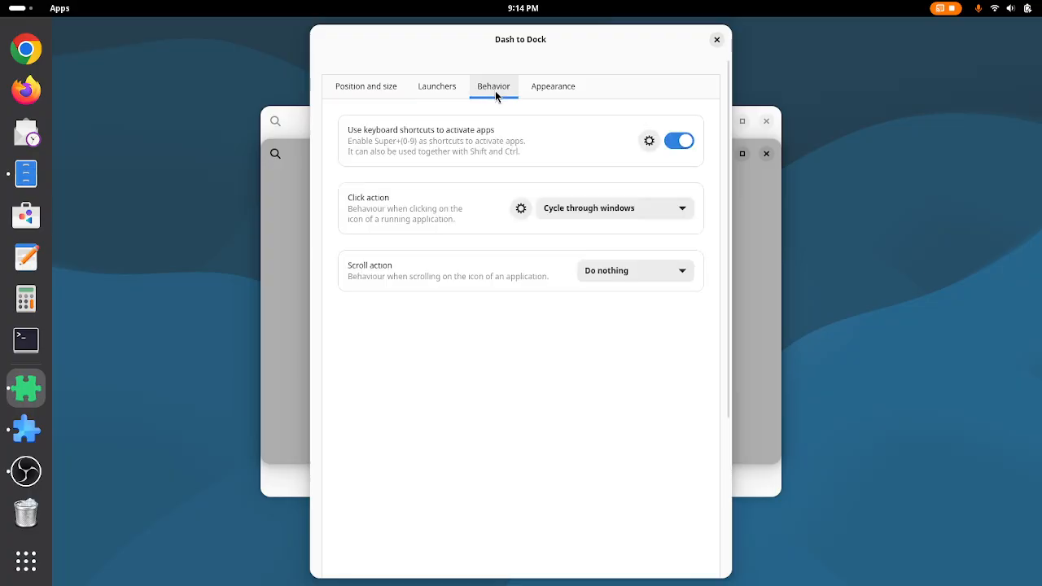
click(540, 91)
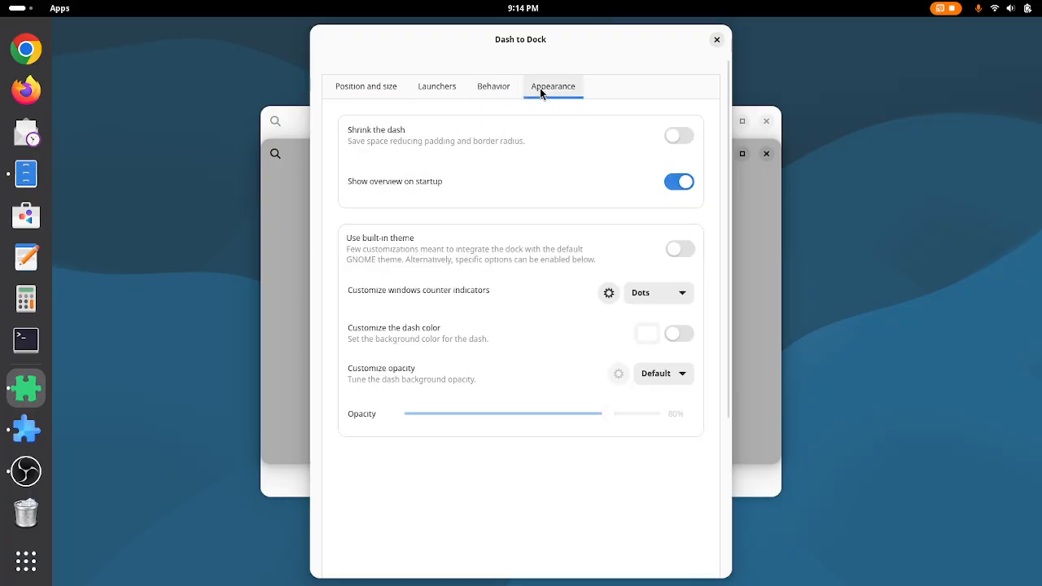
- Enable a custom dash color and set the dock's background to the lightest red swatch
click(680, 336)
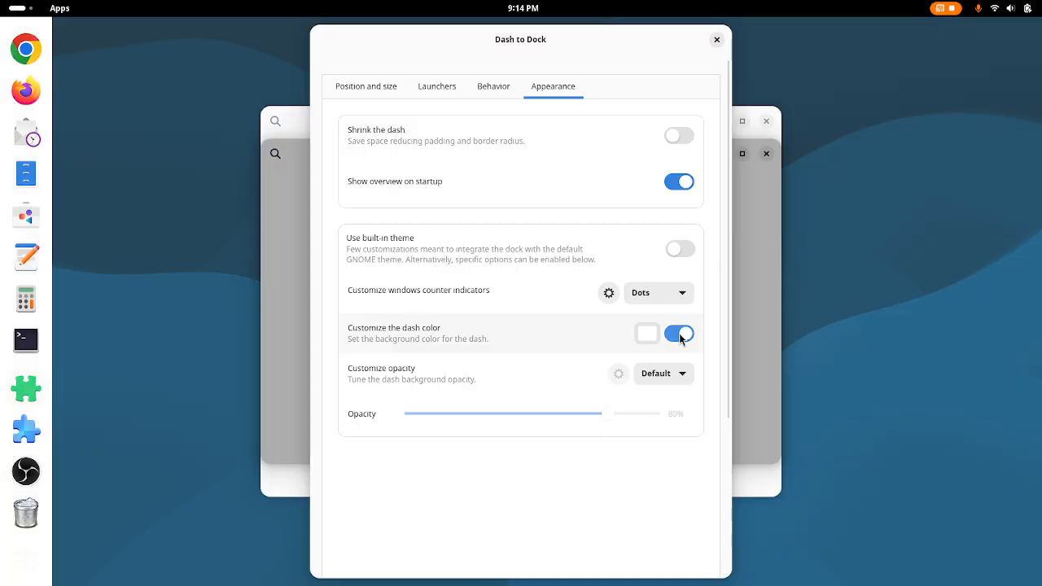
click(647, 334)
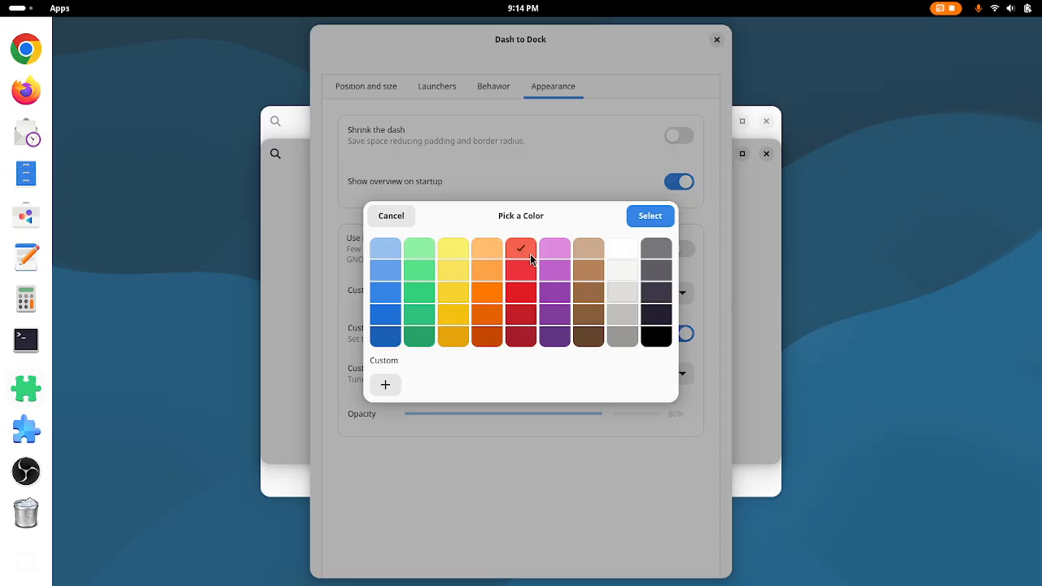
click(643, 215)
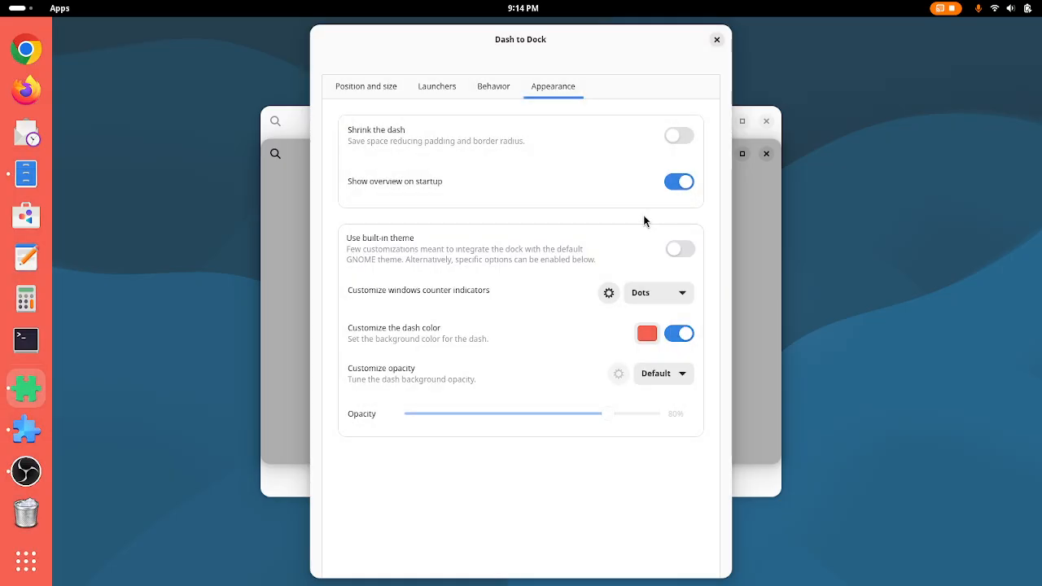
- Set the dash color back to white, disable the custom dash color, and close the Dash to Dock settings
click(647, 334)
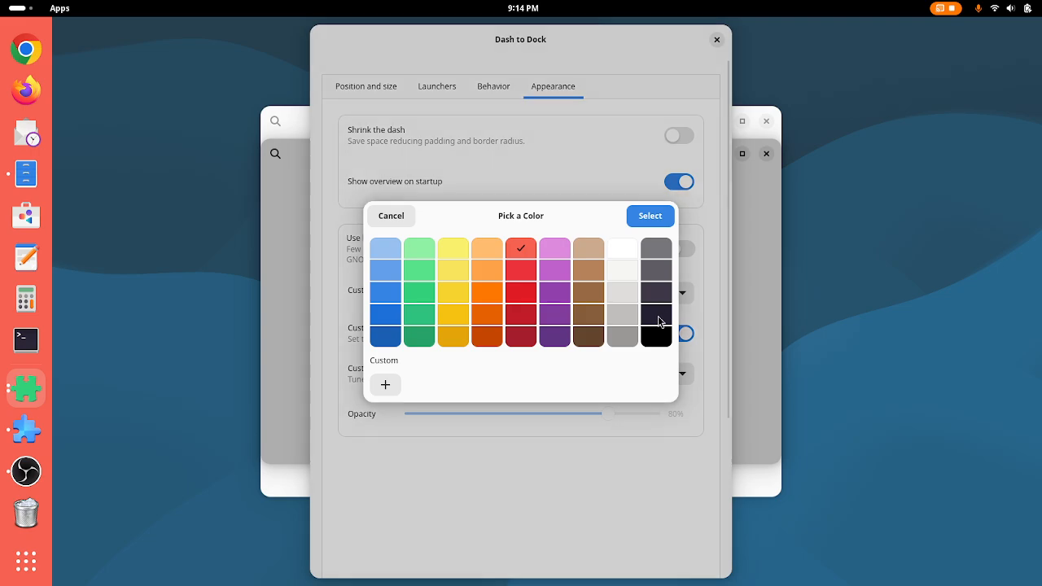
click(623, 249)
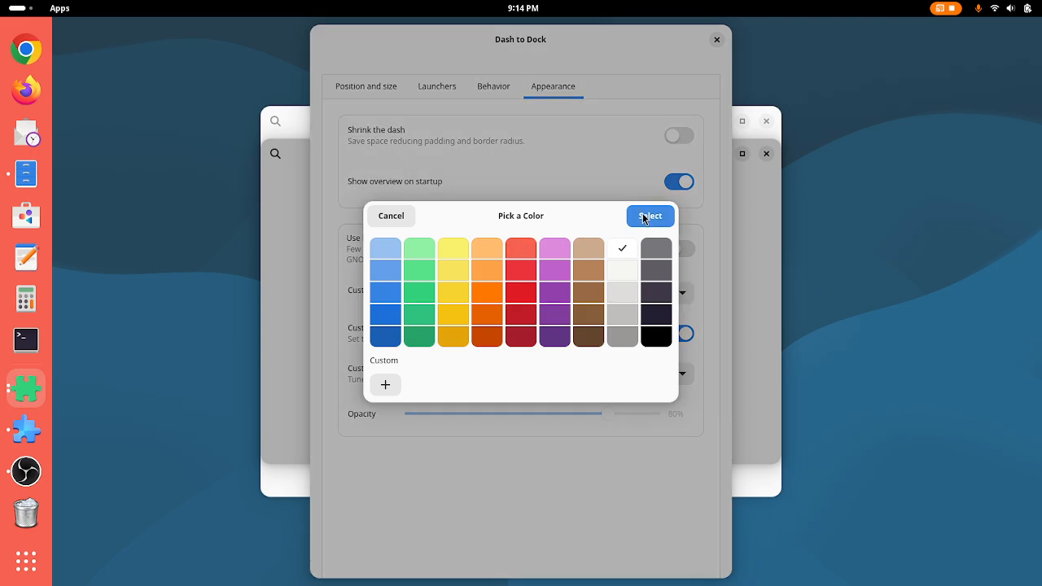
click(650, 216)
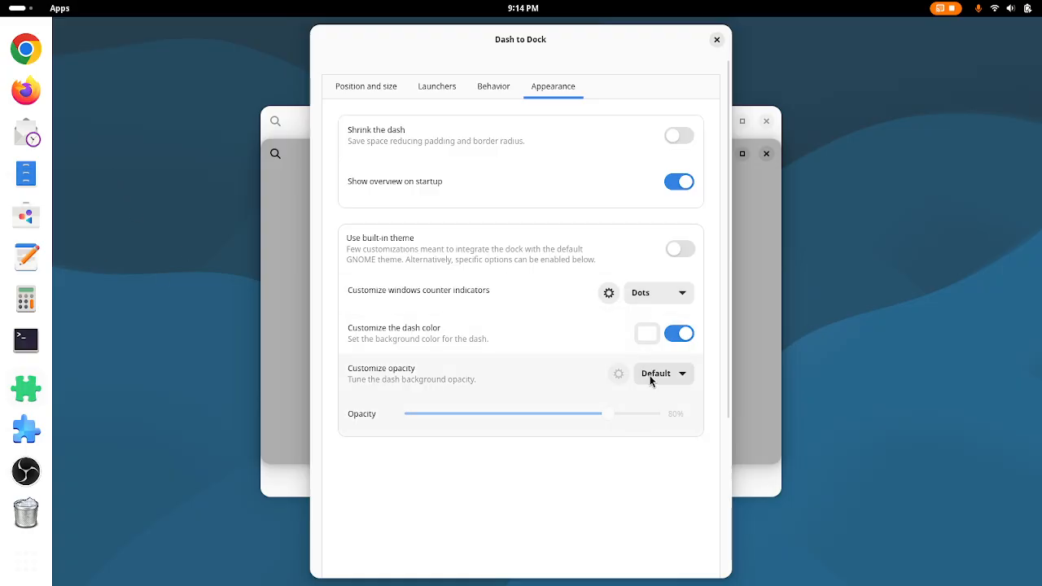
click(686, 334)
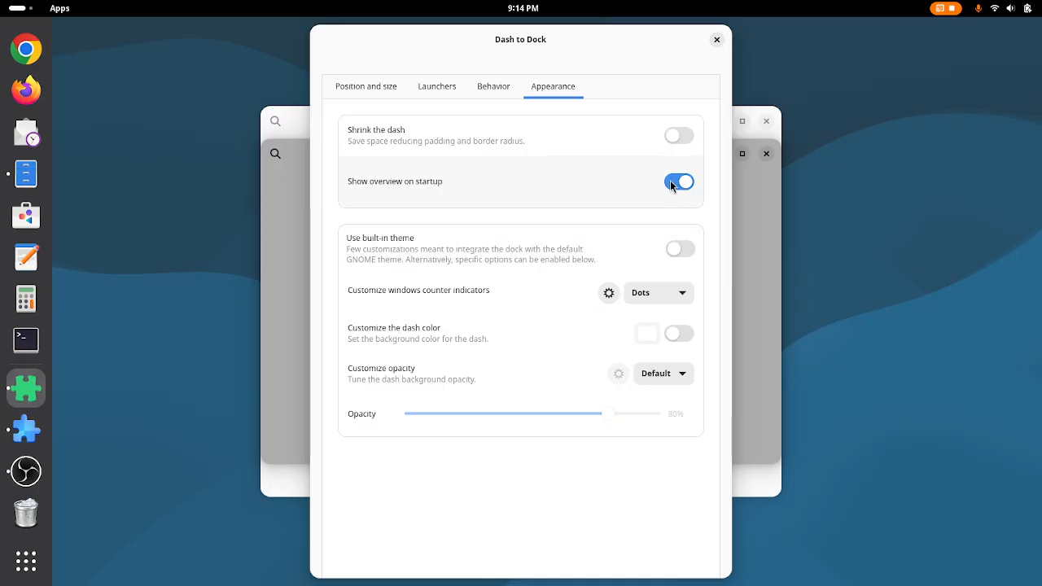
click(717, 40)
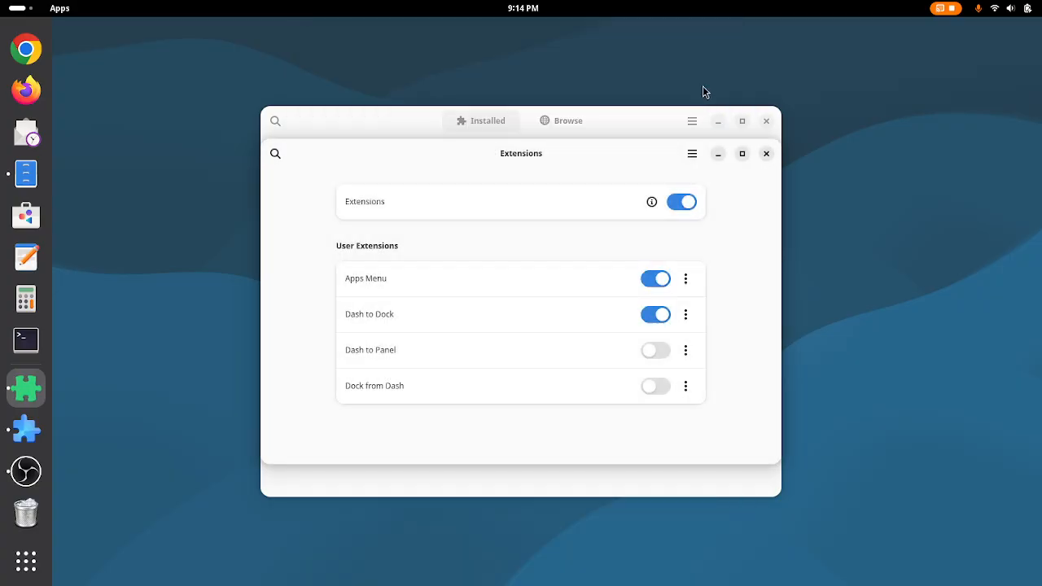
- In the Dash to Dock settings, toggle centered icon placement off and on, turn off panel mode, and close the settings
click(686, 315)
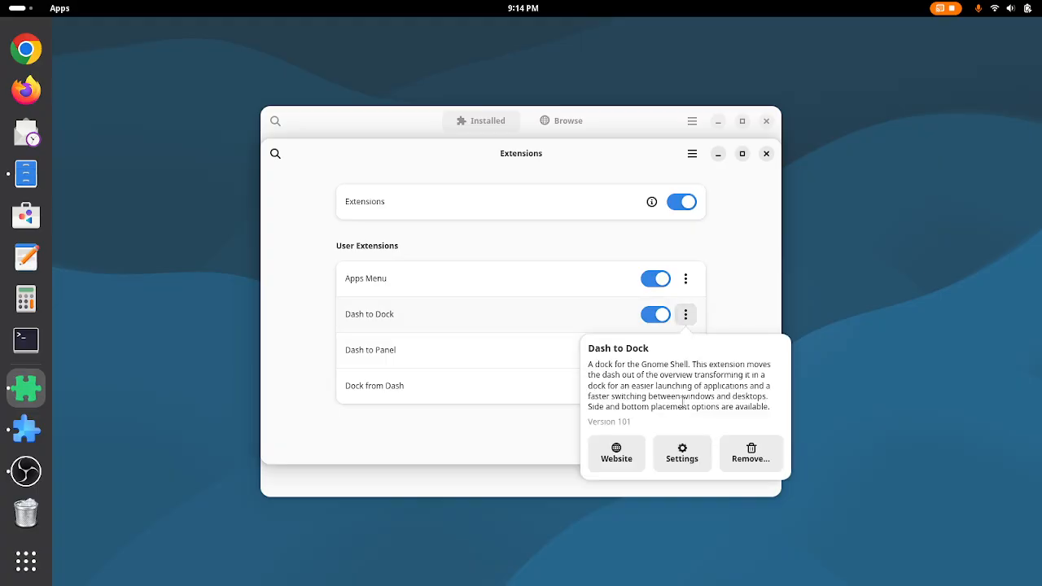
click(684, 457)
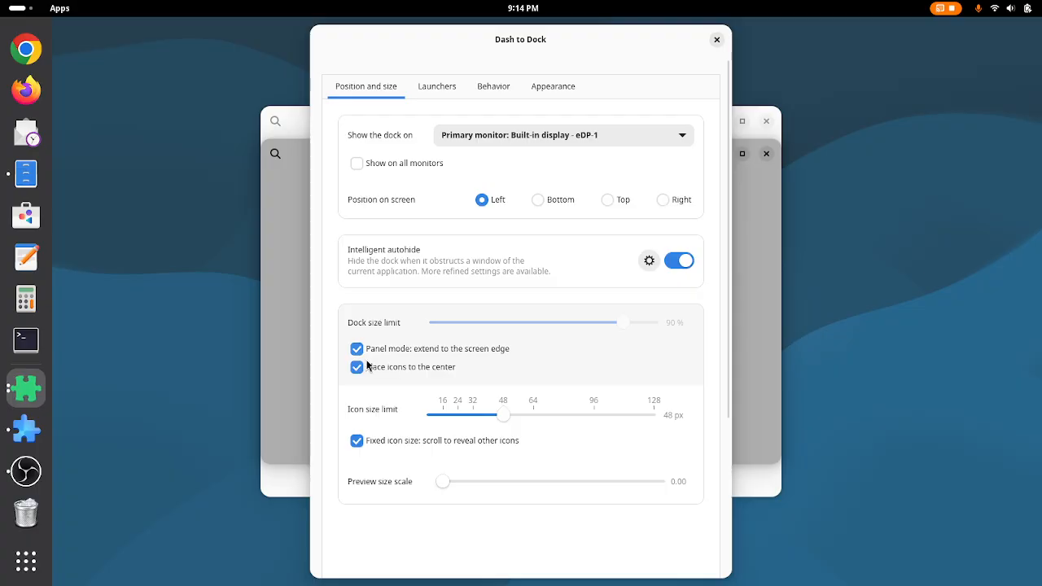
click(363, 367)
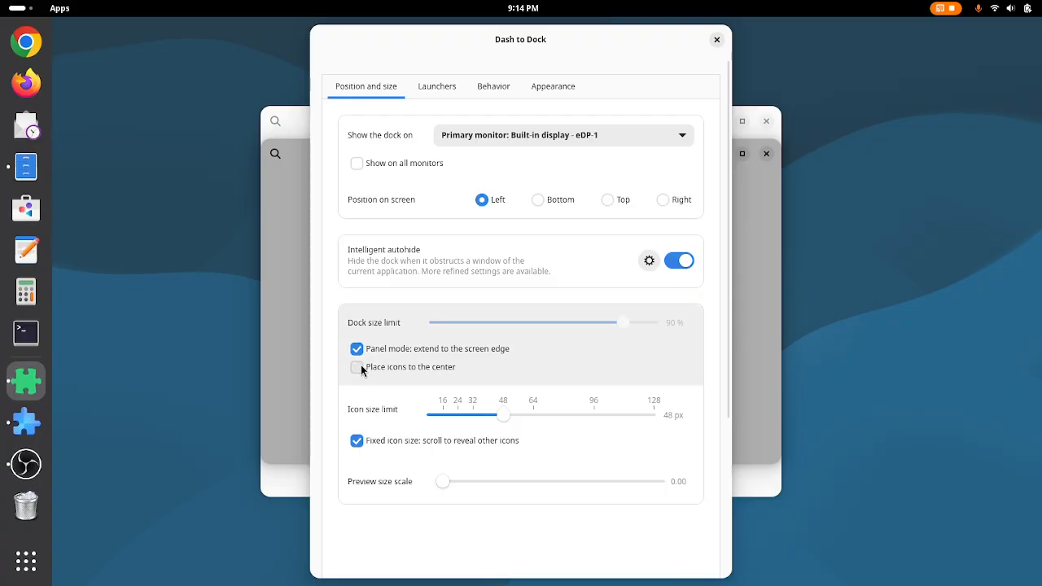
click(358, 368)
click(358, 349)
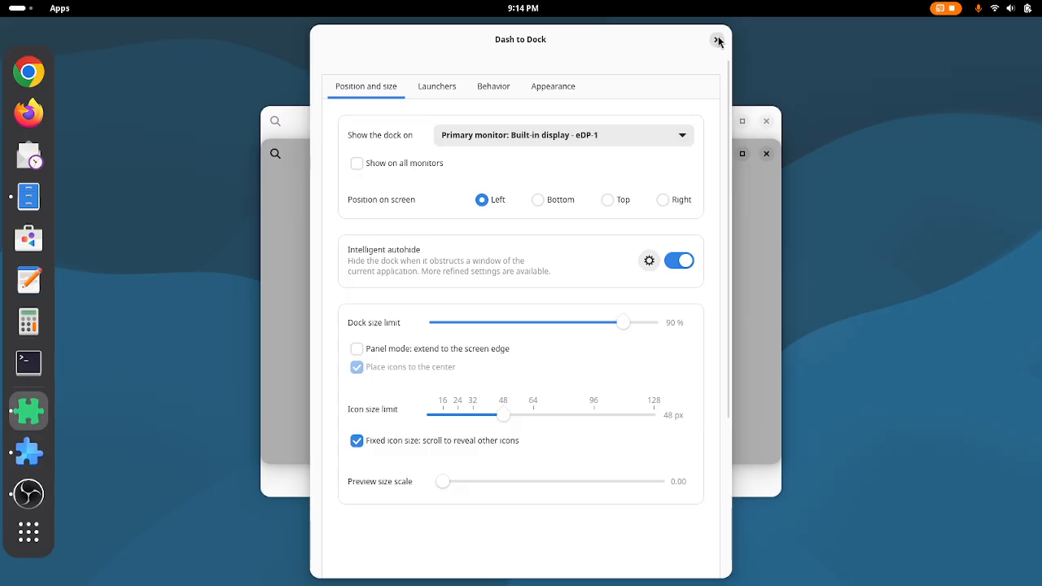
click(717, 41)
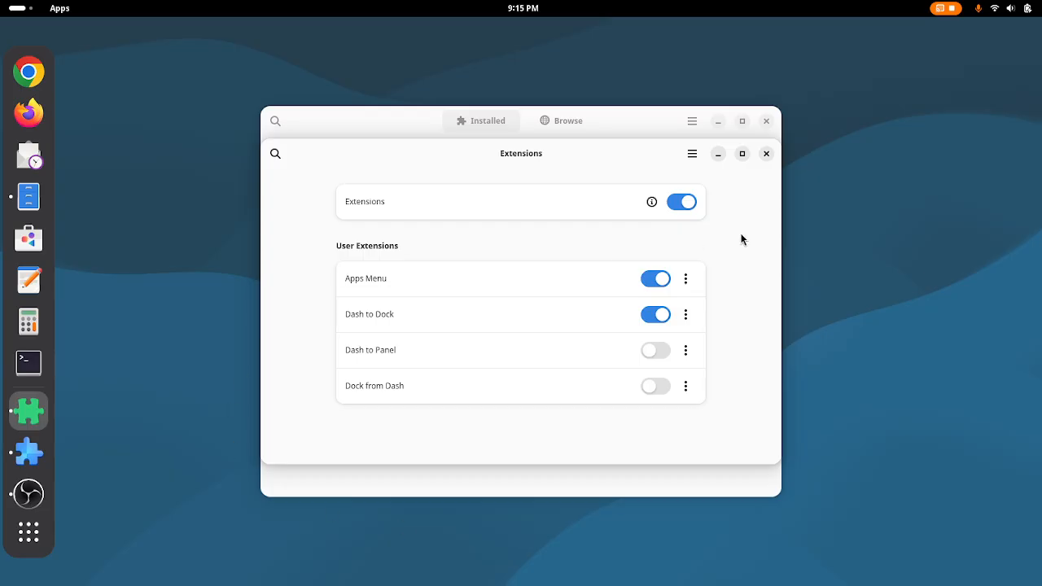
- Close the Extensions and Extension Manager windows and show all installed applications
click(766, 155)
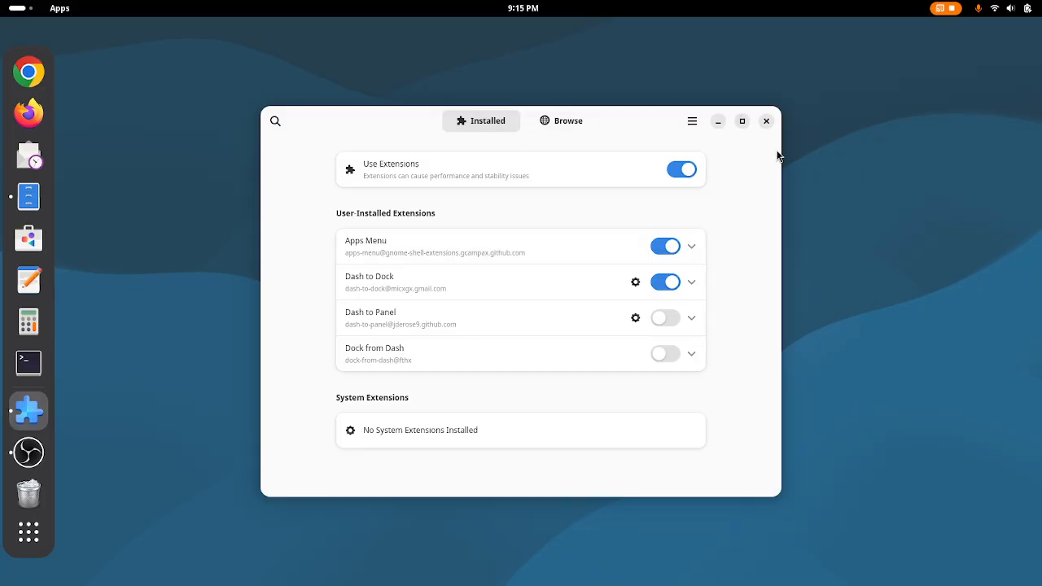
click(767, 120)
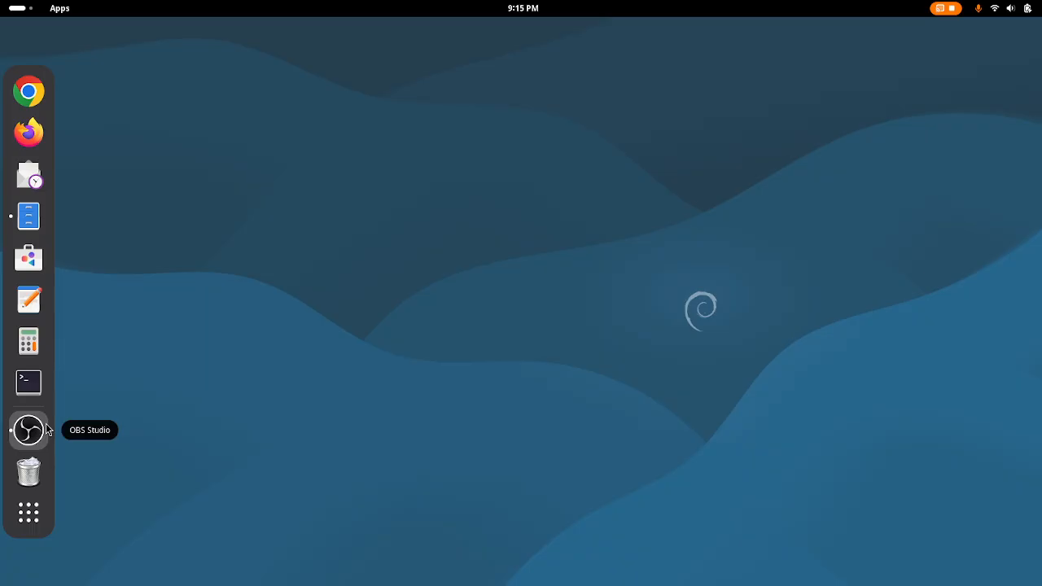
click(29, 522)
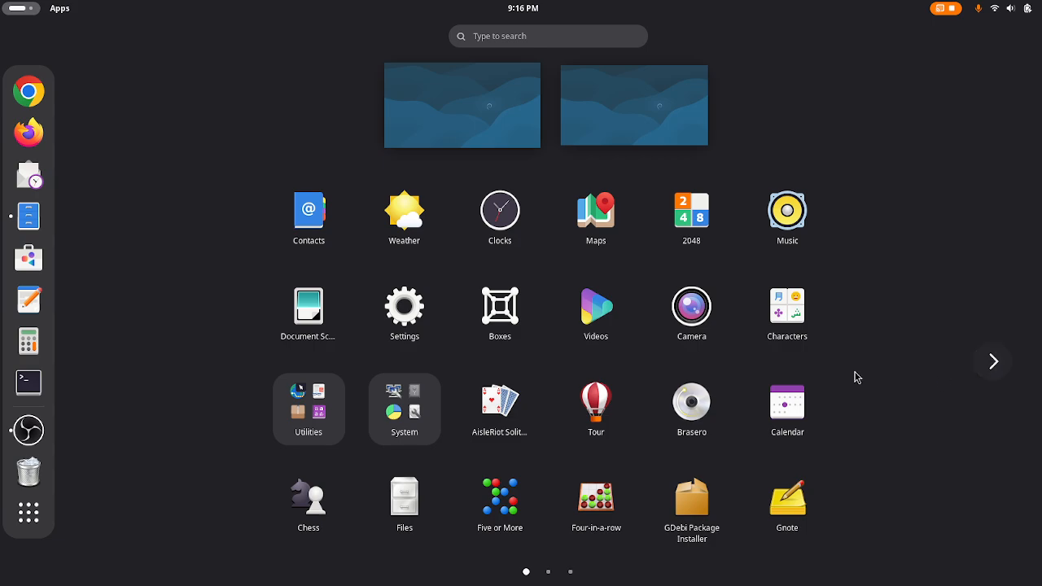
- View the Utilities folder's contents, close it, and browse the remaining pages of applications
click(306, 422)
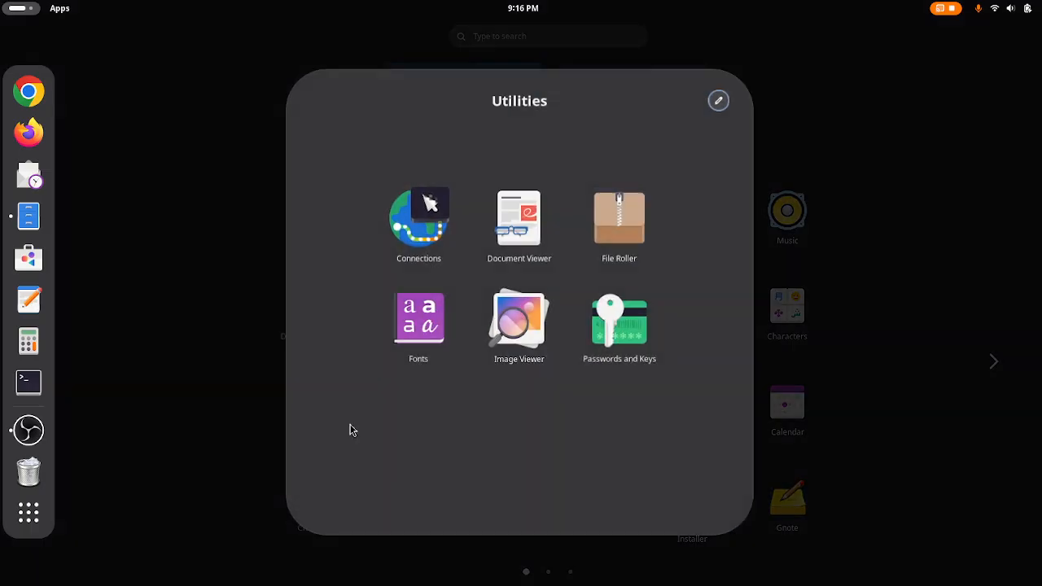
click(961, 339)
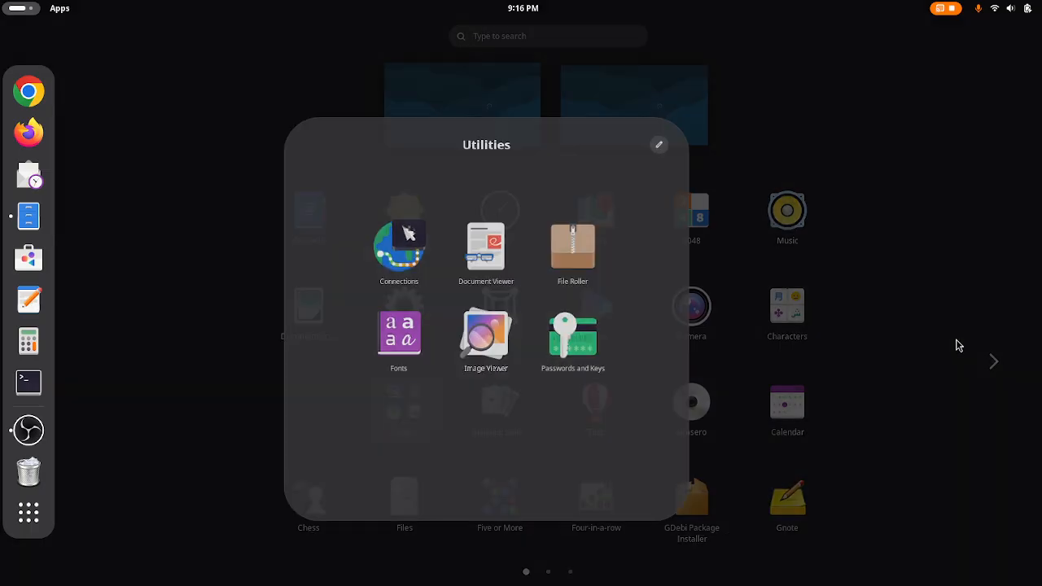
click(993, 365)
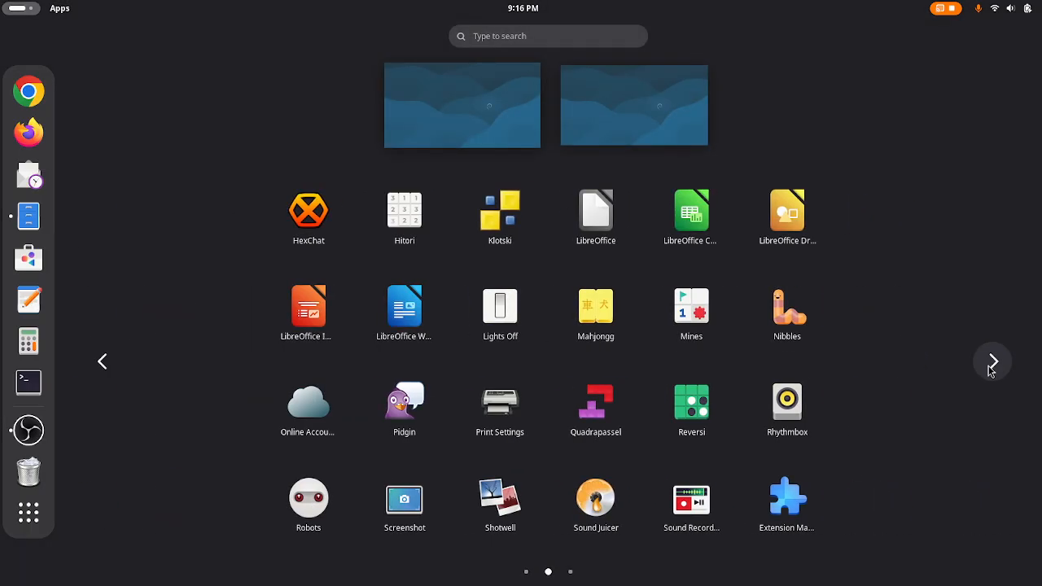
click(991, 371)
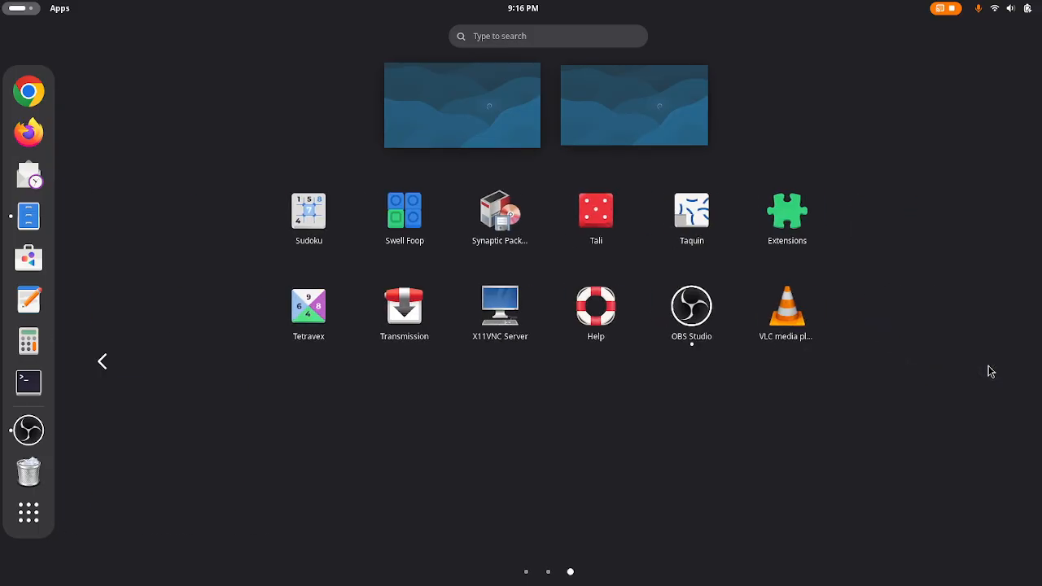
click(107, 370)
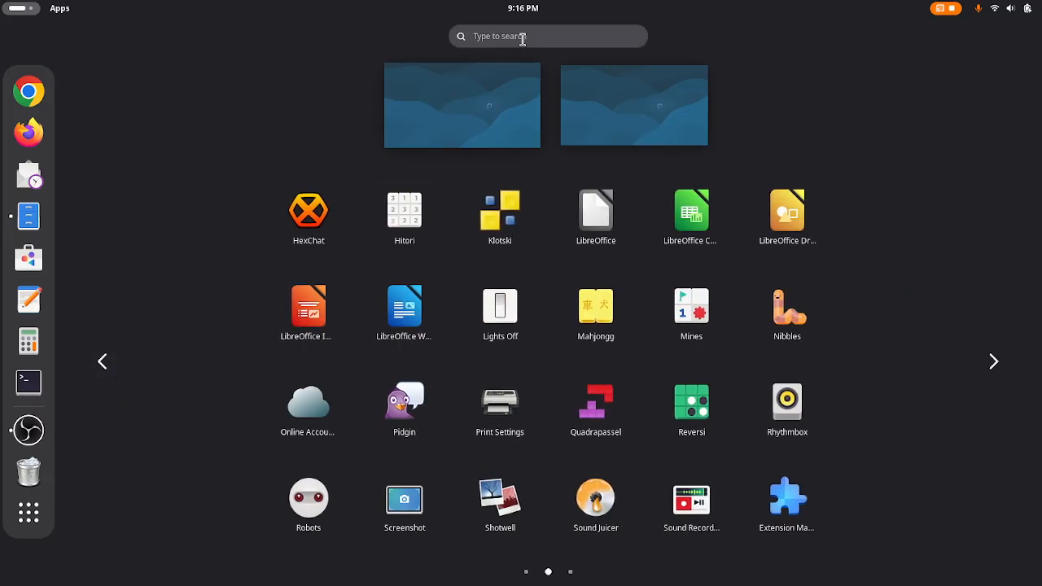
- Search the applications for "t" and open Tweaks
click(526, 34)
text(t)
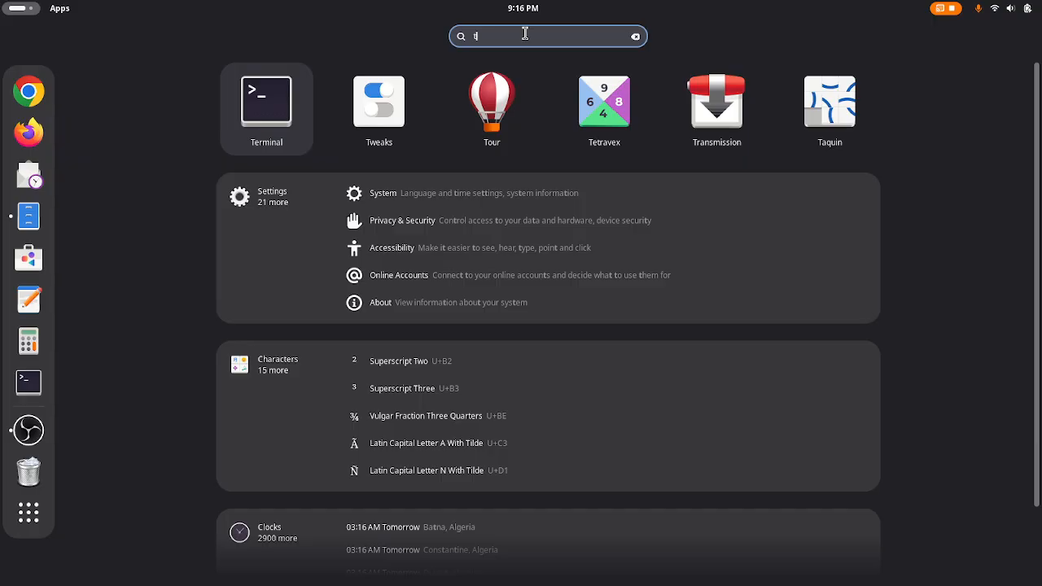
click(388, 105)
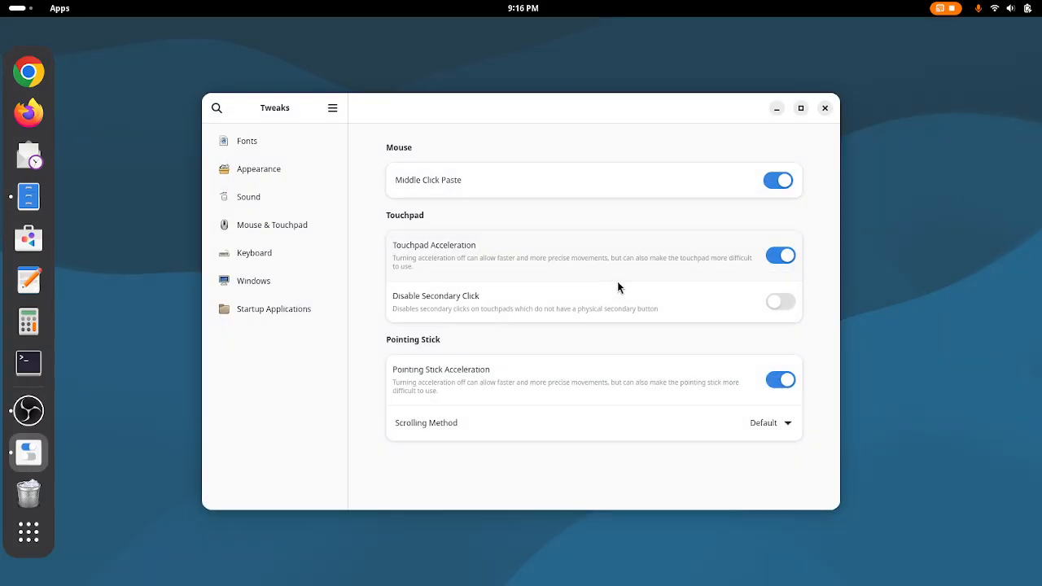
- In the Windows settings of Tweaks, turn off the Maximize and Minimize titlebar buttons
click(274, 286)
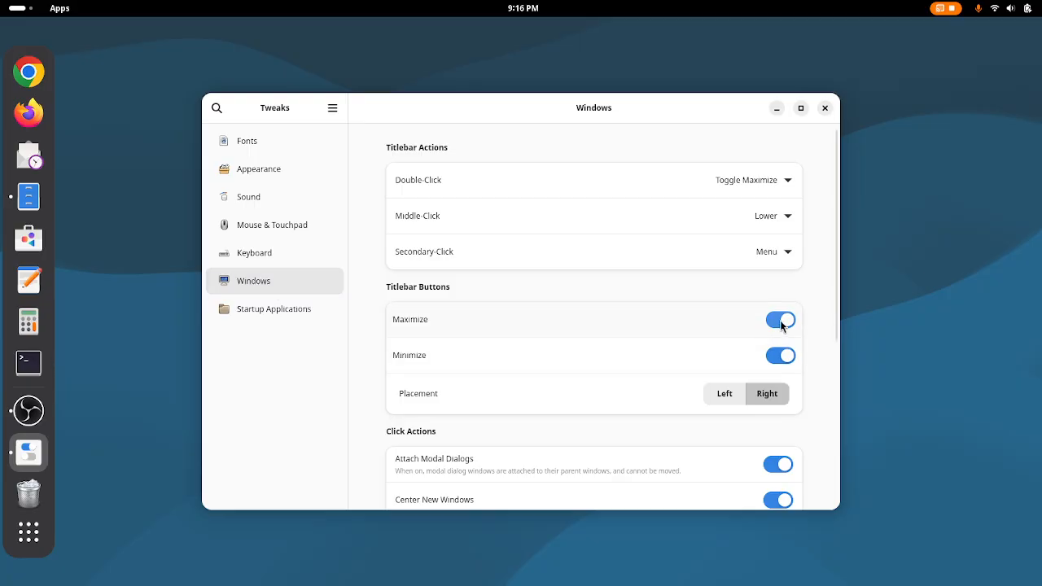
click(781, 323)
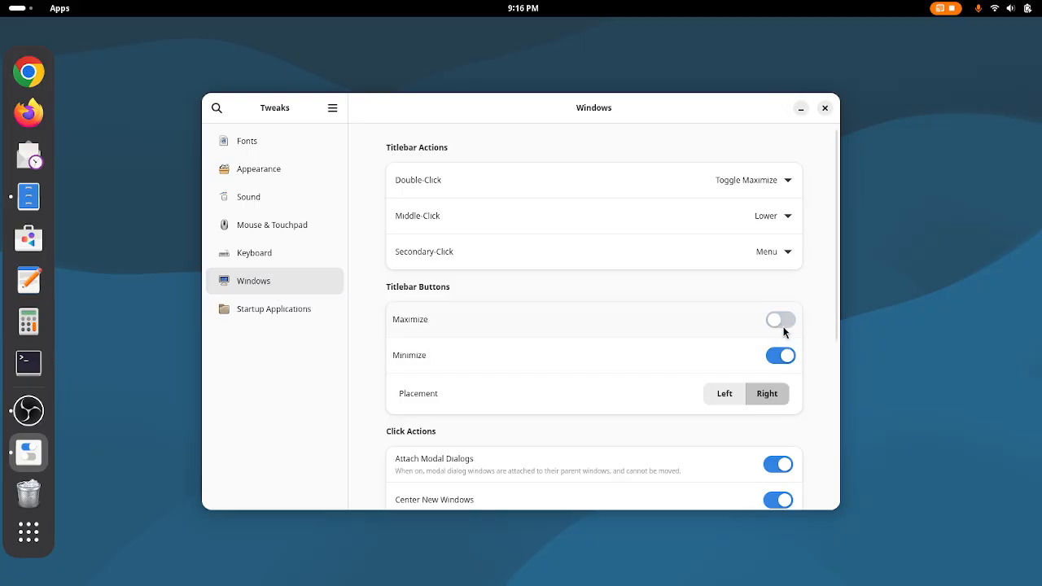
click(782, 357)
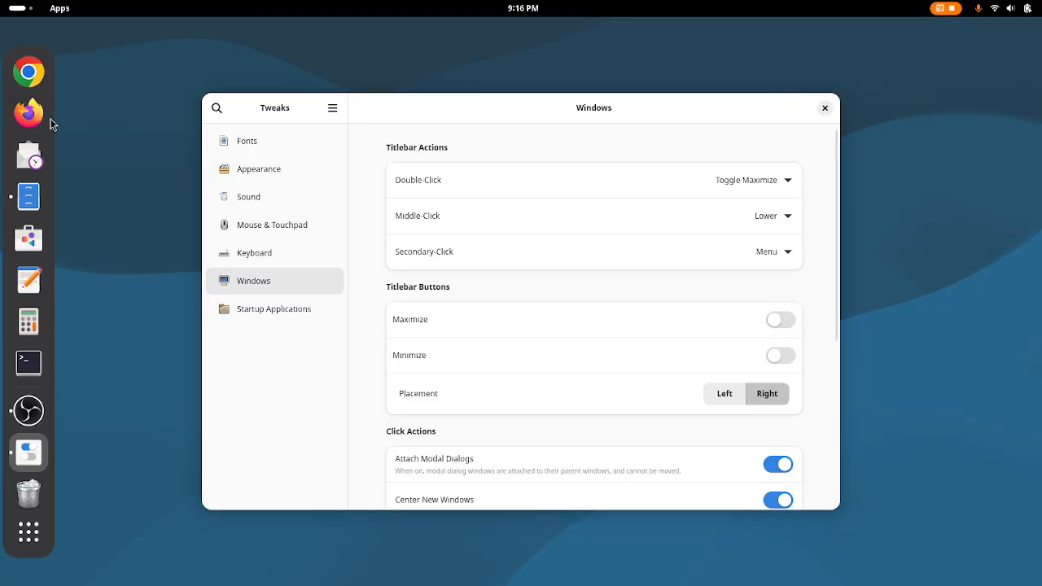
- Open Firefox to examine its titlebar buttons, restore its window to a smaller size, move it, and maximize it again
click(34, 119)
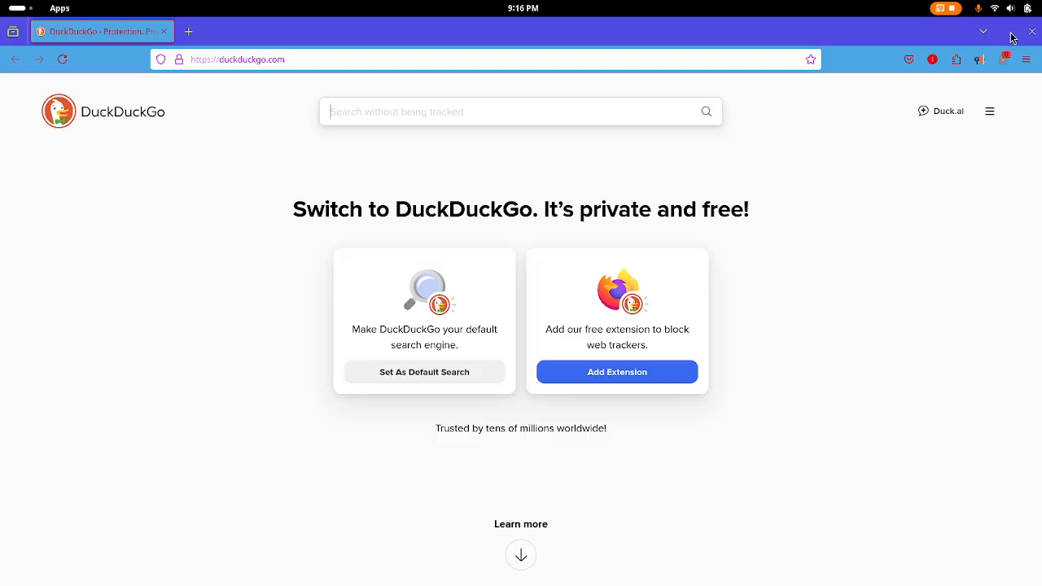
double_click(1012, 38)
drag(980, 316, 570, 75)
double_click(949, 77)
- Return to Tweaks and turn the Maximize and Minimize titlebar buttons back on
click(21, 455)
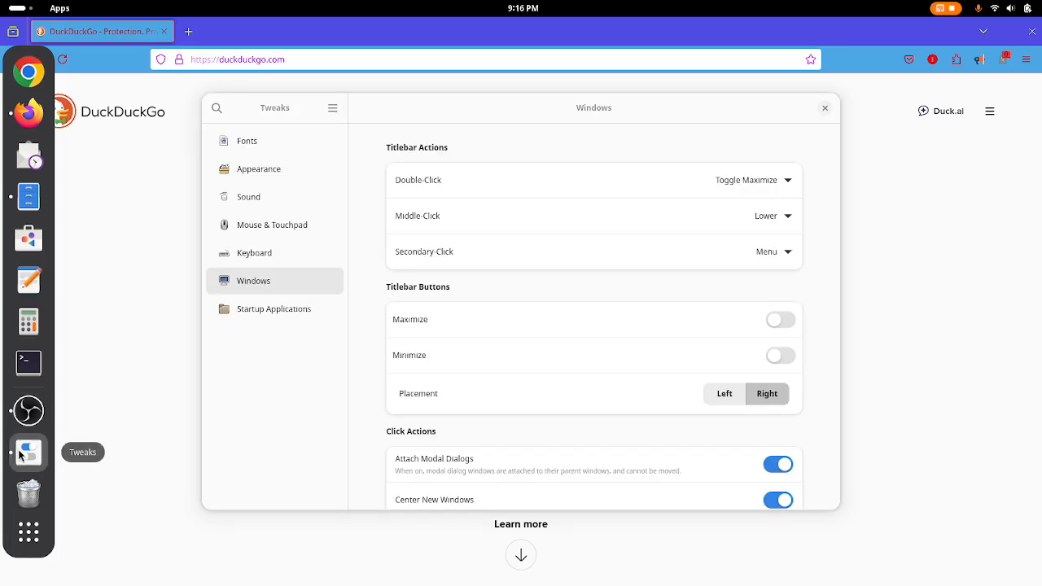
click(783, 322)
click(780, 358)
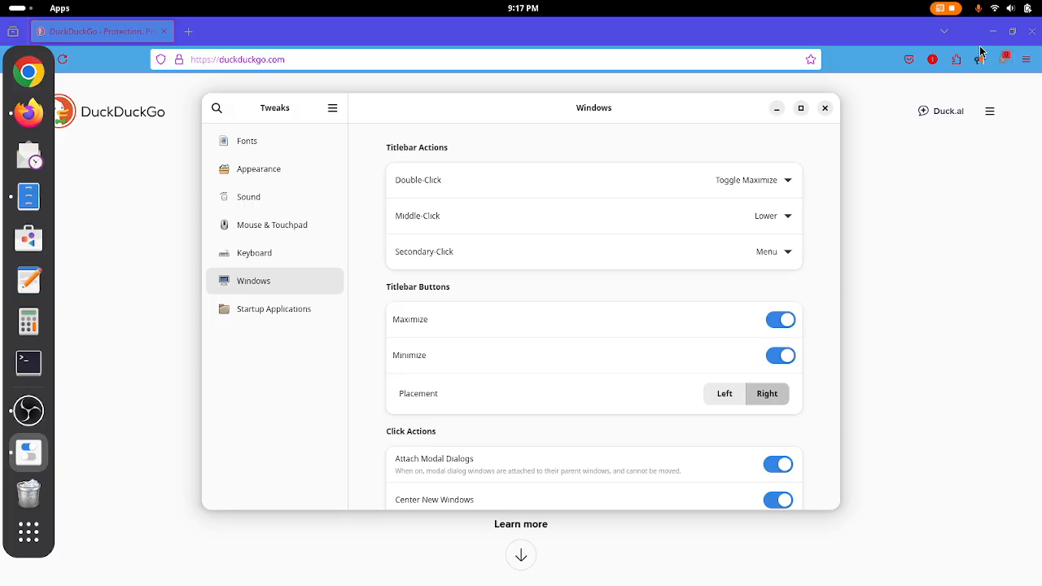
- Close the Firefox and Tweaks windows and bring up OBS Studio
click(1034, 31)
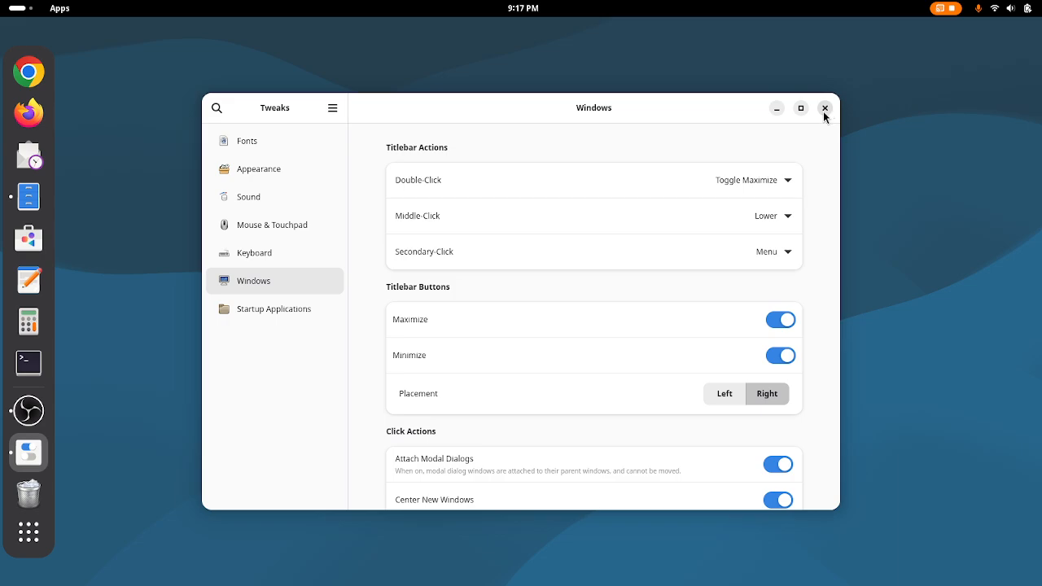
click(823, 111)
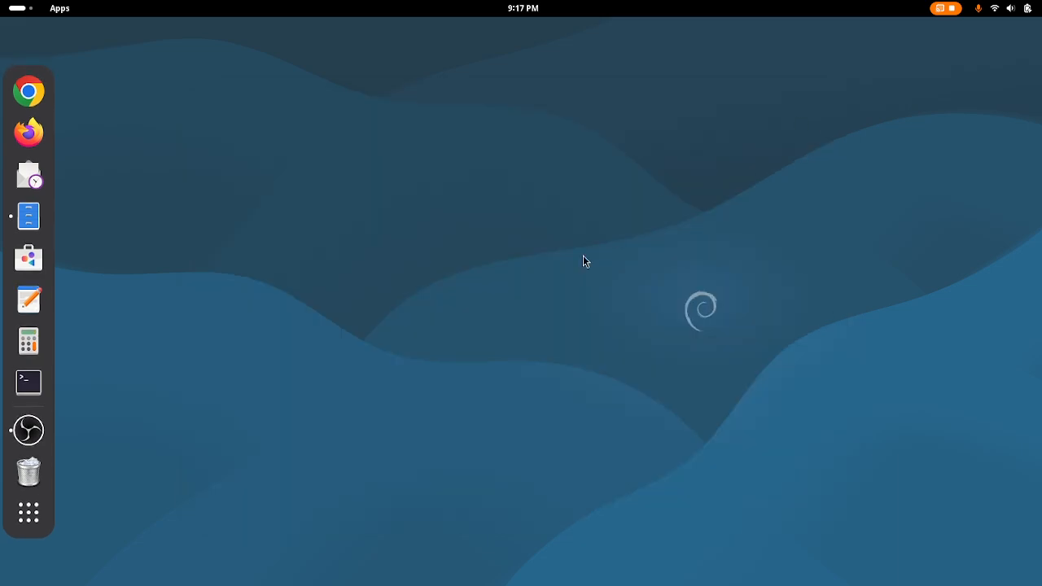
click(29, 430)
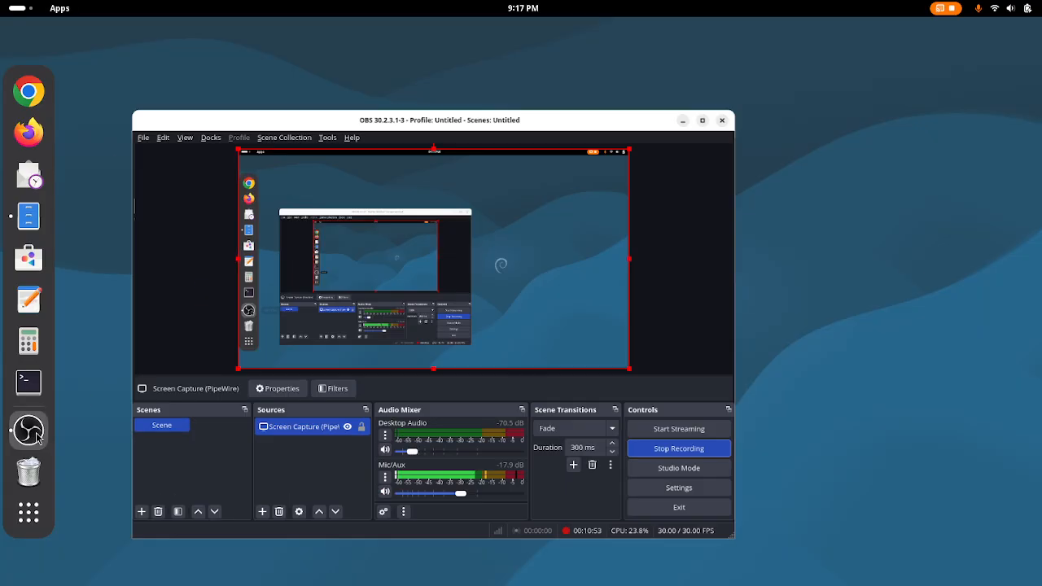